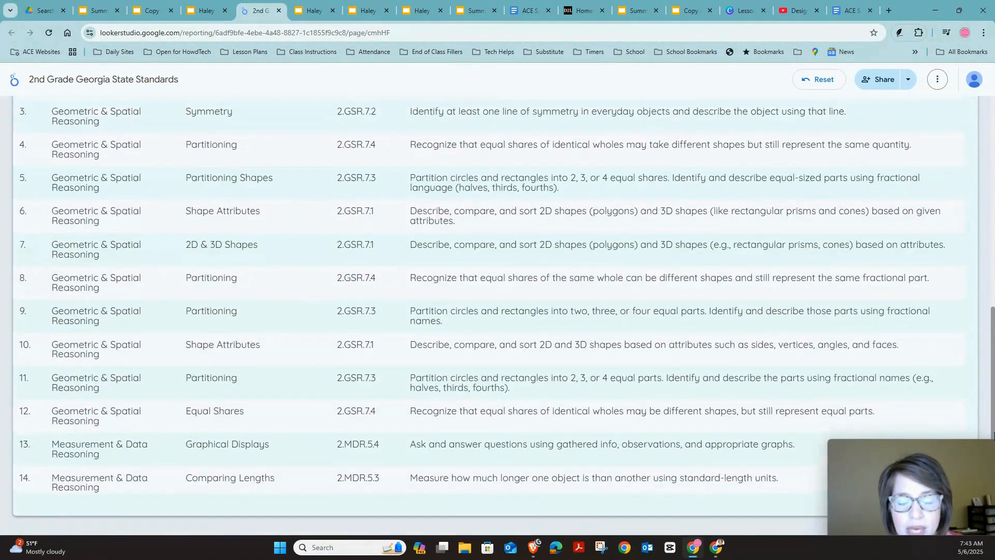
# Step: Search the math standards for "share", show only the first matching expectation, and open the Category filter
pyautogui.click(853, 244)
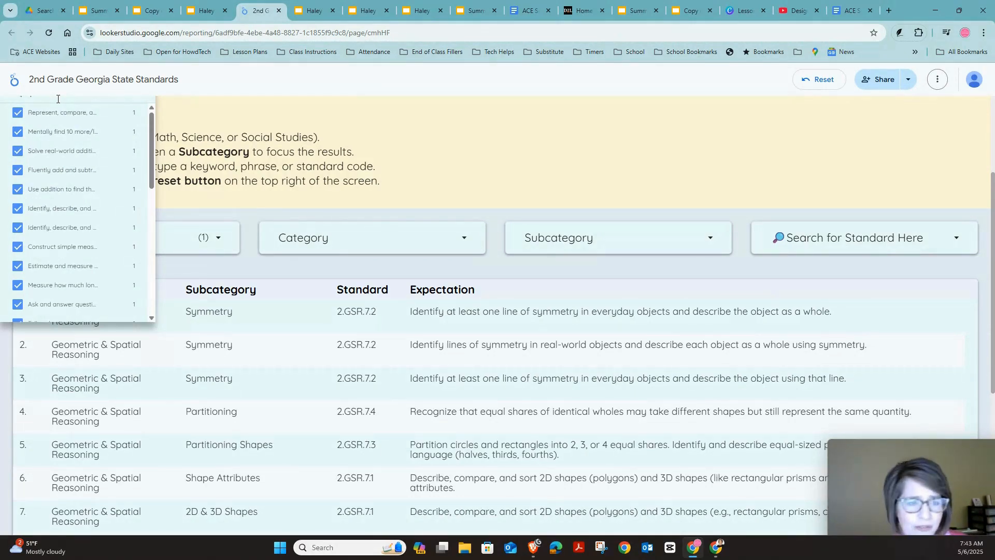
pyautogui.write('share')
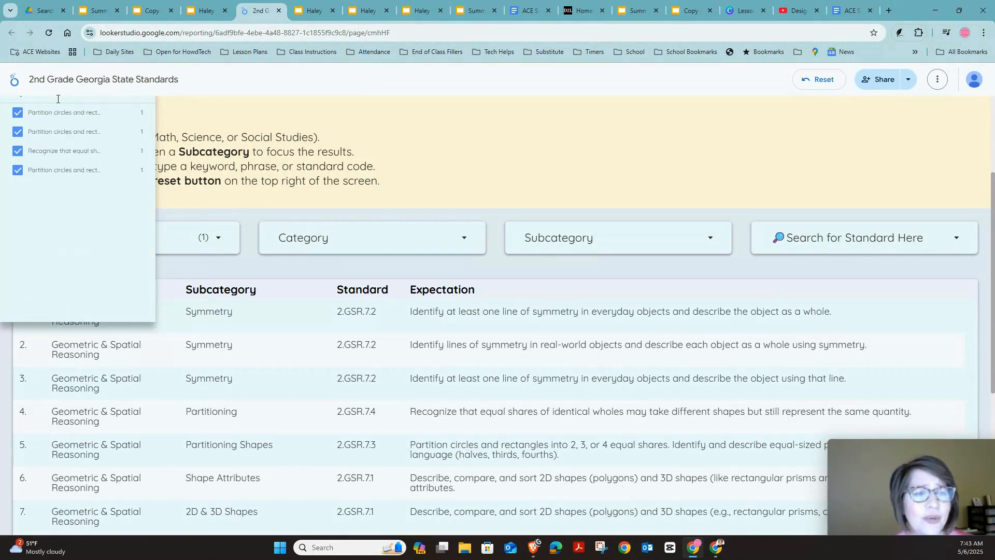
pyautogui.click(123, 113)
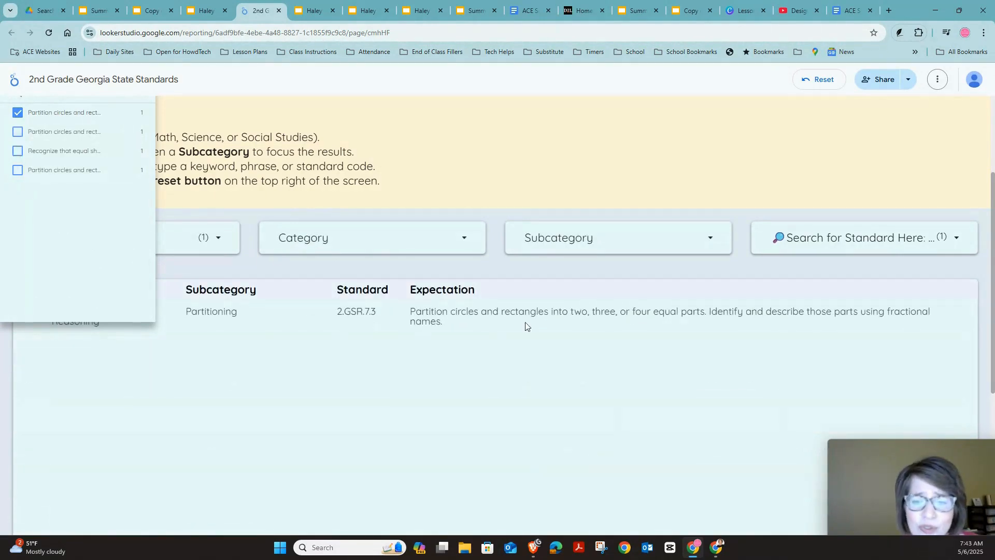
pyautogui.click(465, 242)
pyautogui.click(464, 240)
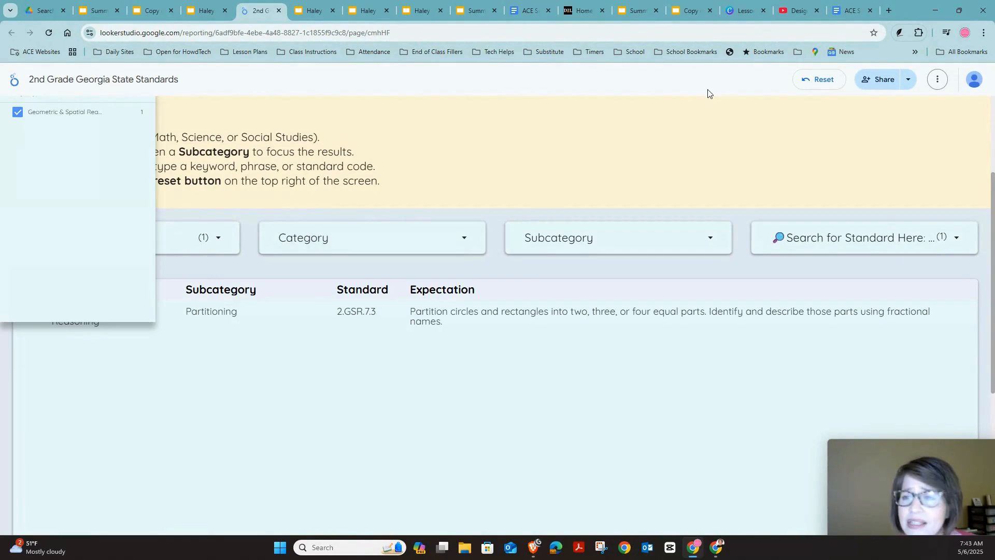
# Step: Reset all report filters and limit the Subject filter to Math only
pyautogui.click(825, 80)
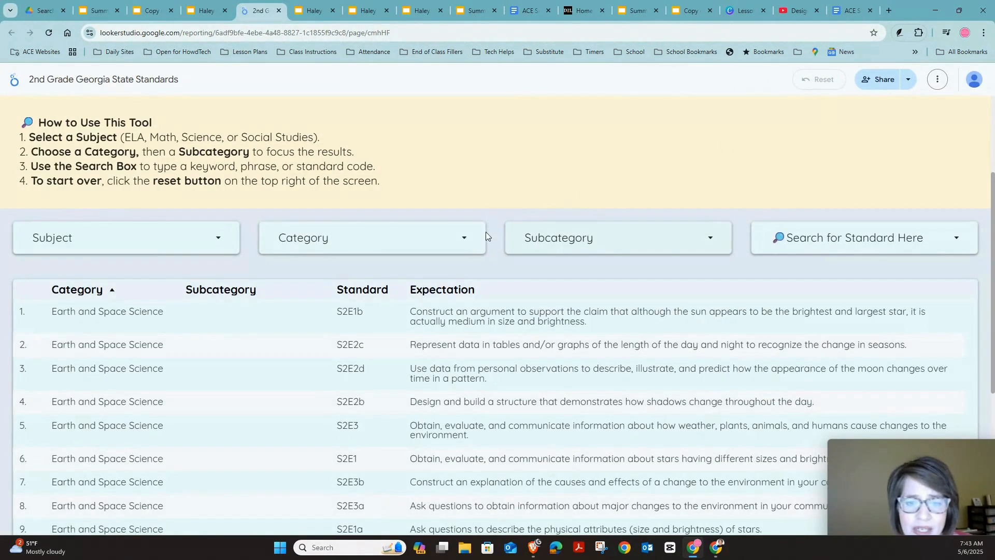
pyautogui.click(475, 236)
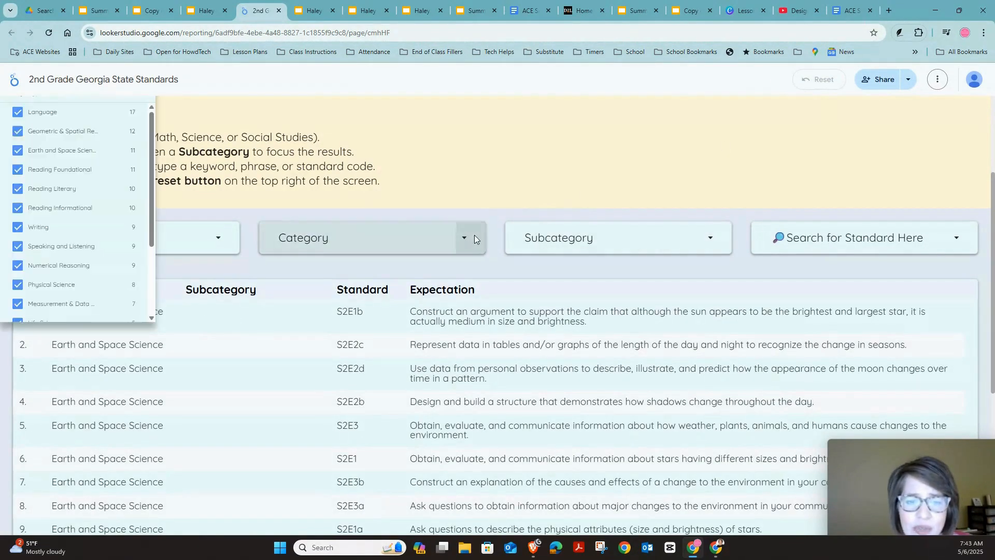
pyautogui.click(218, 240)
pyautogui.click(221, 244)
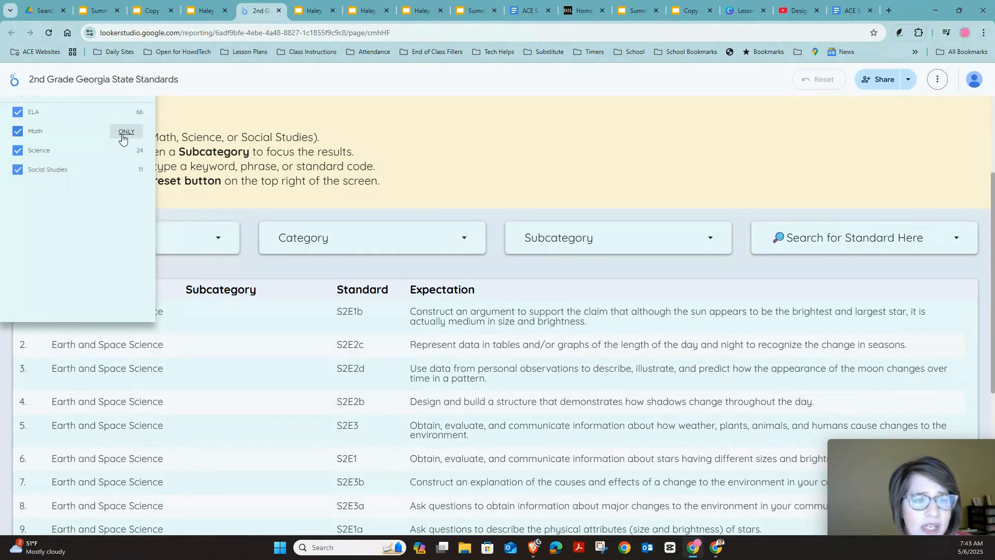
pyautogui.click(123, 135)
# Step: Limit the Category filter to Patterning & Algebraic Reasoning only and close the filter list
pyautogui.click(373, 239)
pyautogui.click(456, 234)
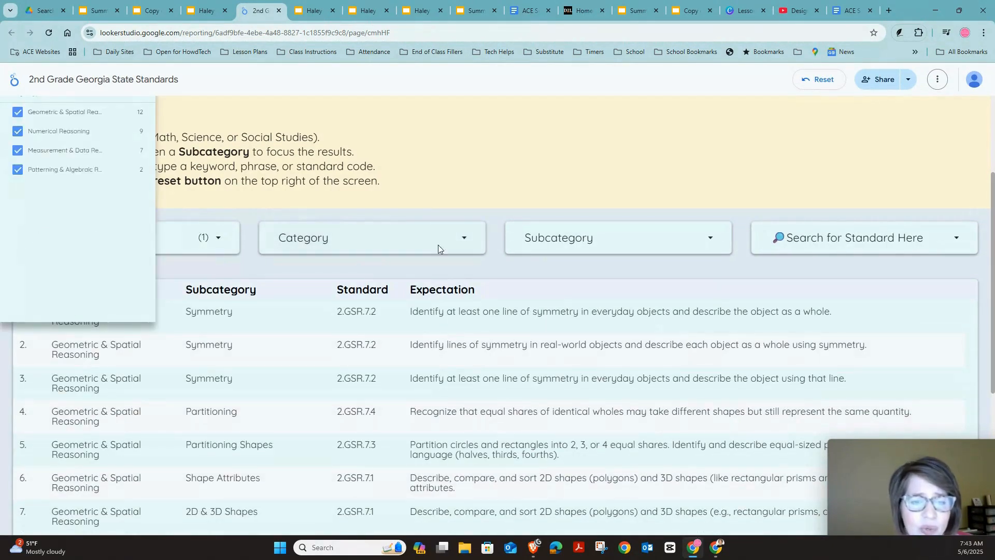
pyautogui.click(118, 172)
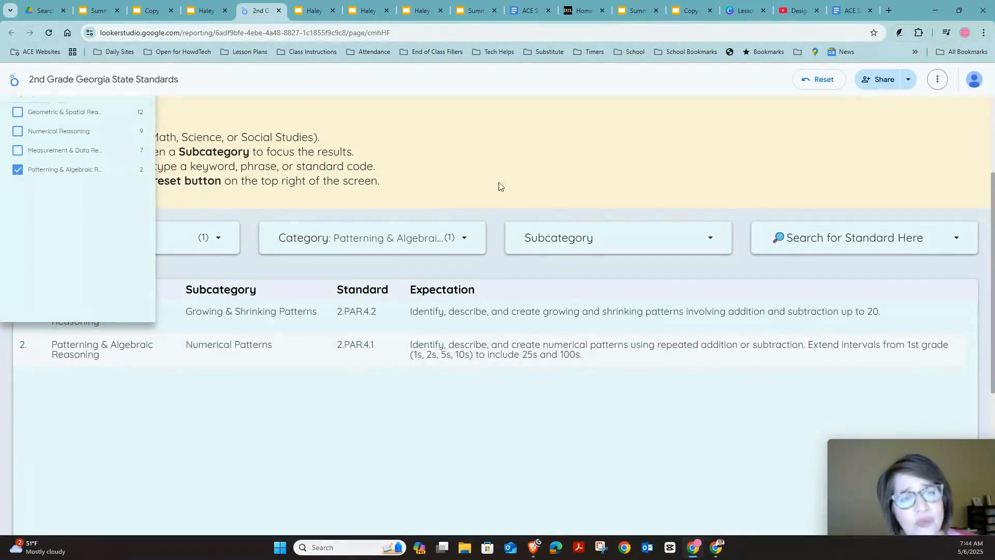
pyautogui.click(348, 107)
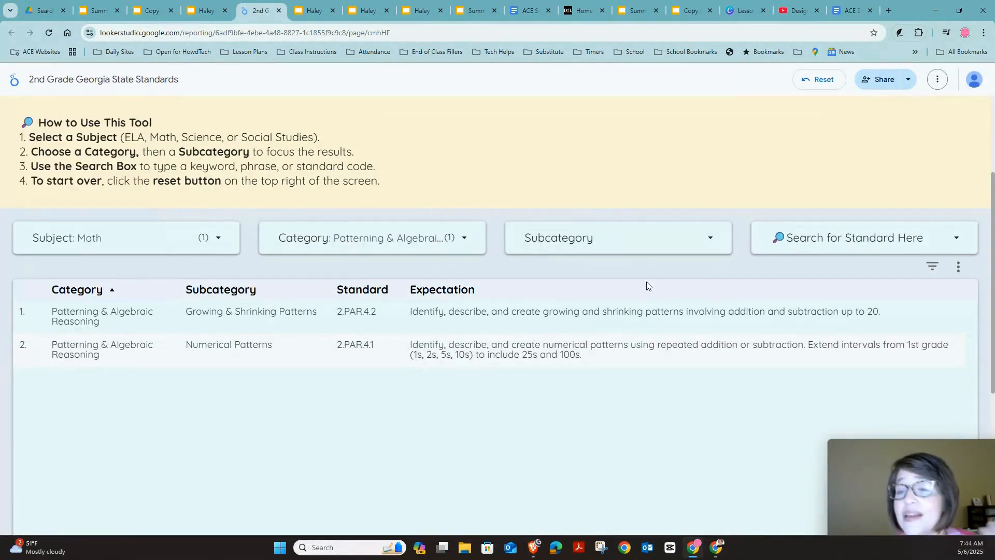
pyautogui.scroll(3, 689, 200)
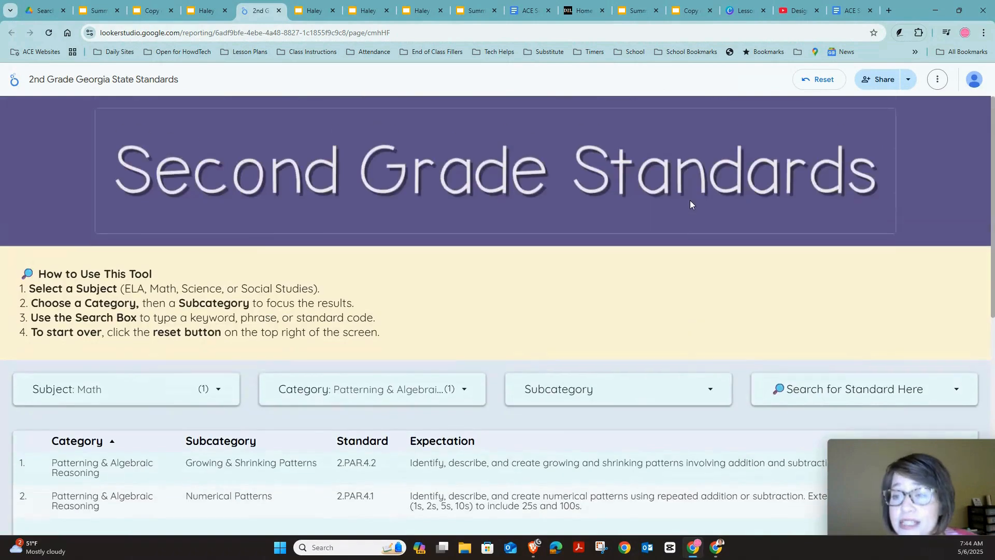
# Step: Return to the lesson plan template presentation and exit its slideshow to the editing view
pyautogui.click(206, 11)
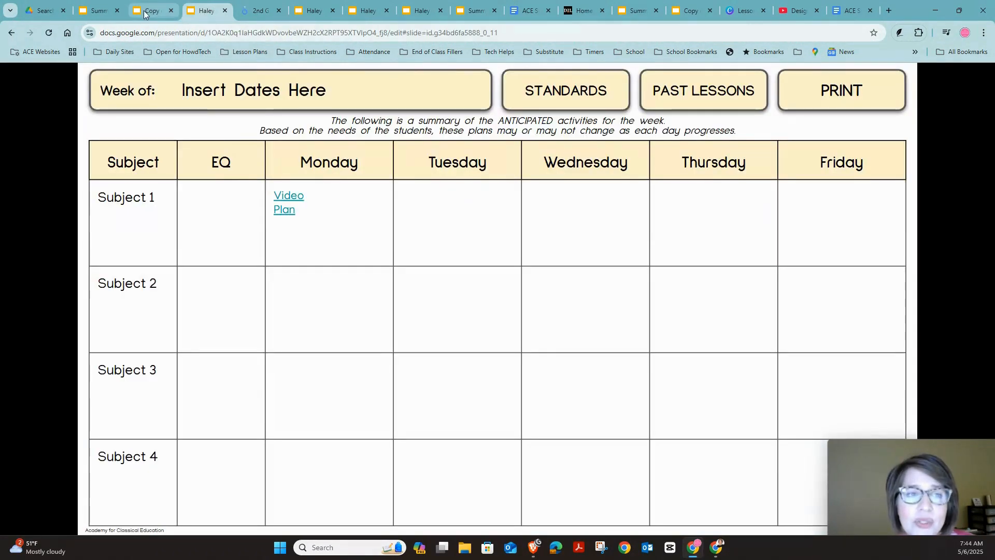
pyautogui.press('Escape')
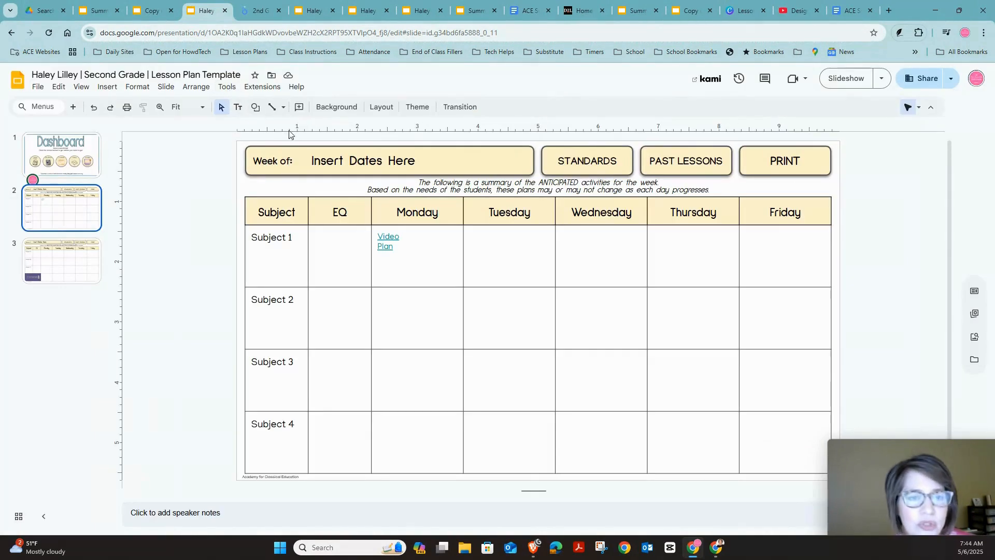
pyautogui.click(381, 108)
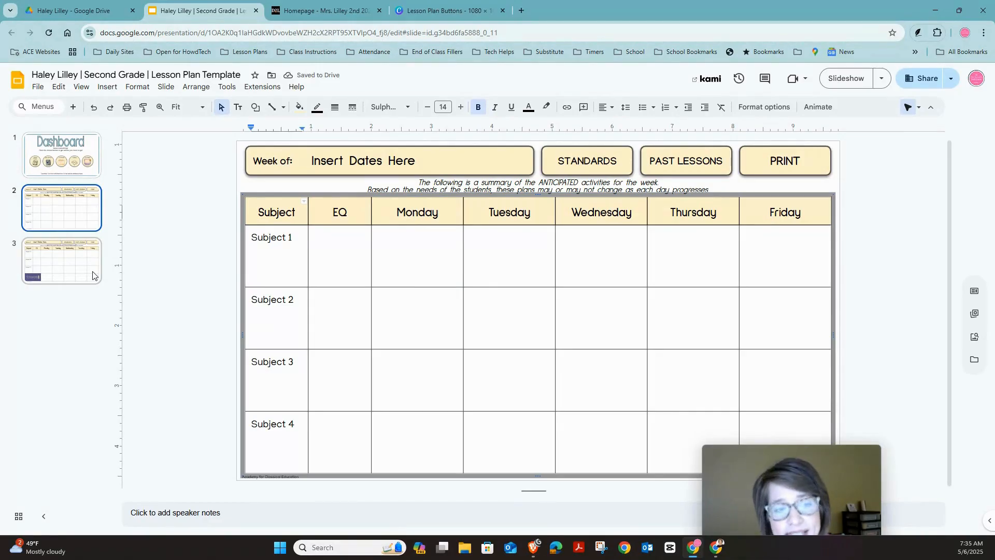
# Step: Compare the weekly plan layouts on slides 2 and 3, finishing on slide 2
pyautogui.click(93, 275)
pyautogui.click(83, 220)
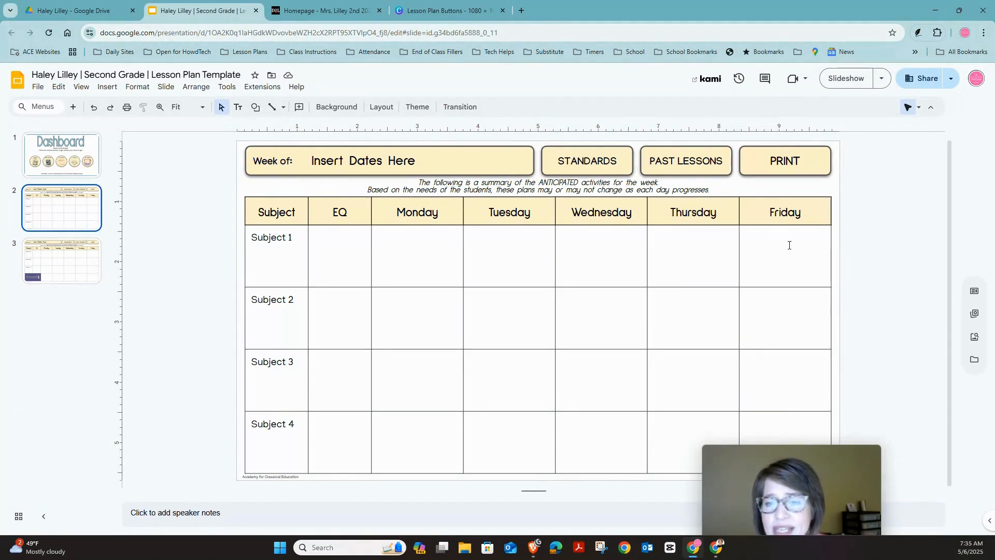
pyautogui.click(97, 277)
pyautogui.click(83, 221)
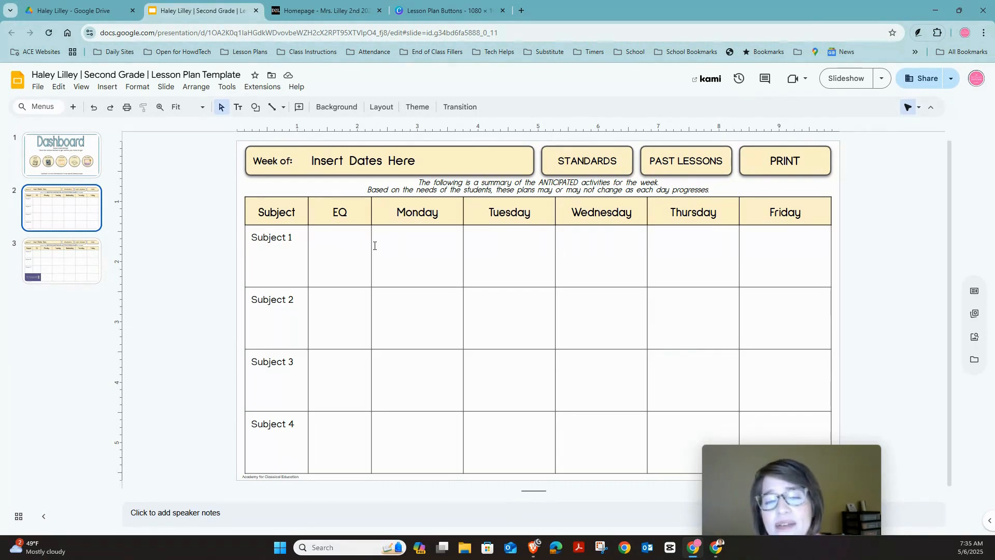
# Step: Enter "Video" in Subject 1's Monday cell and start adding a link to that word
pyautogui.click(399, 236)
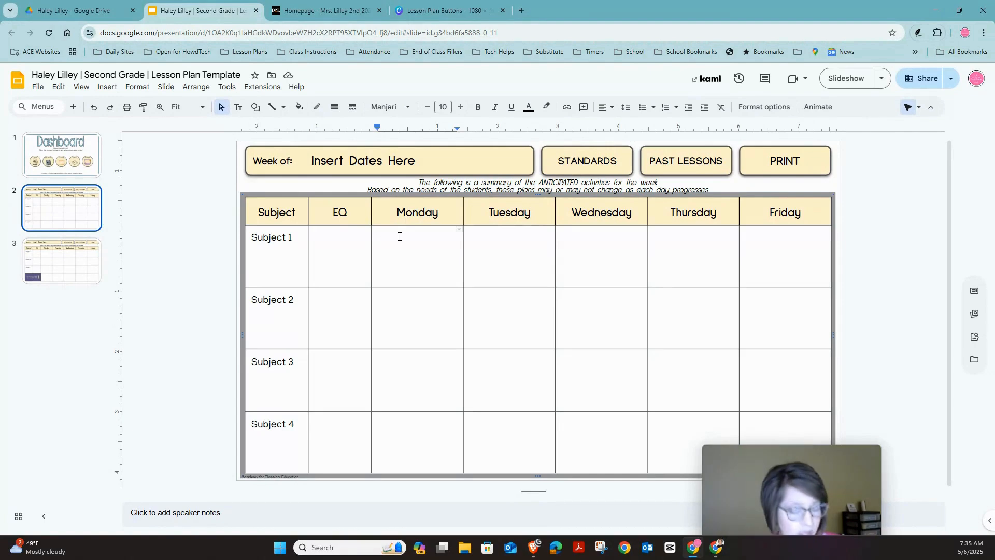
pyautogui.write('Video')
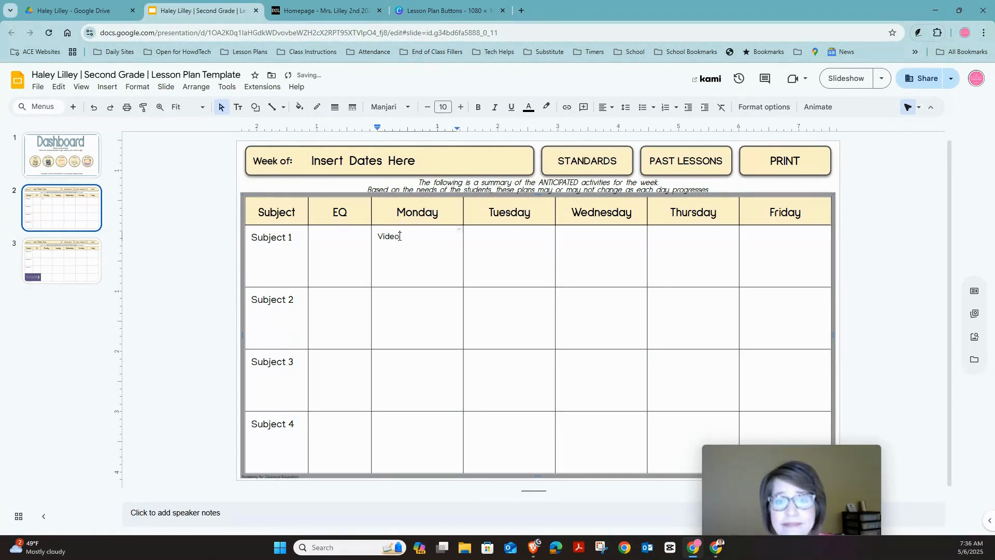
pyautogui.doubleClick(399, 237)
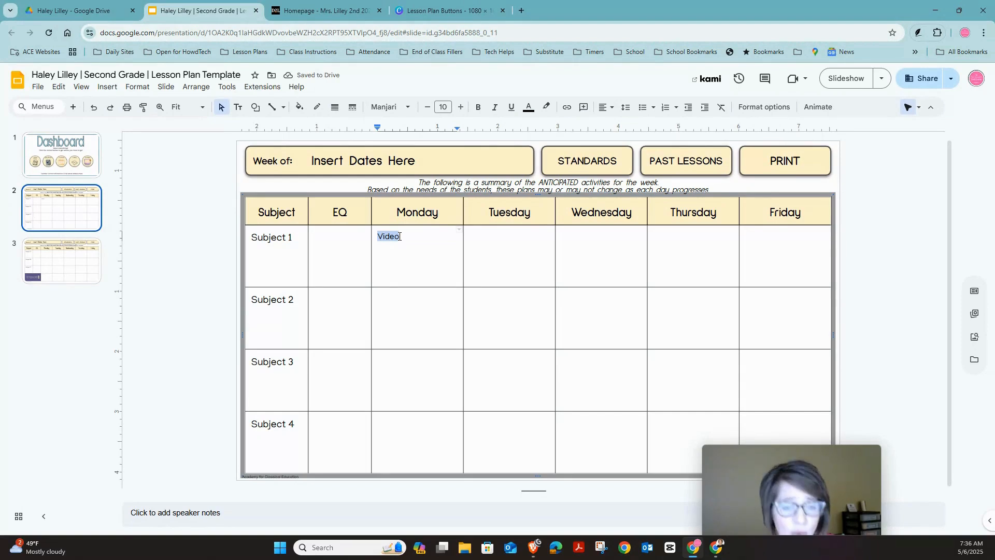
pyautogui.hotkey('ctrl', 'k')
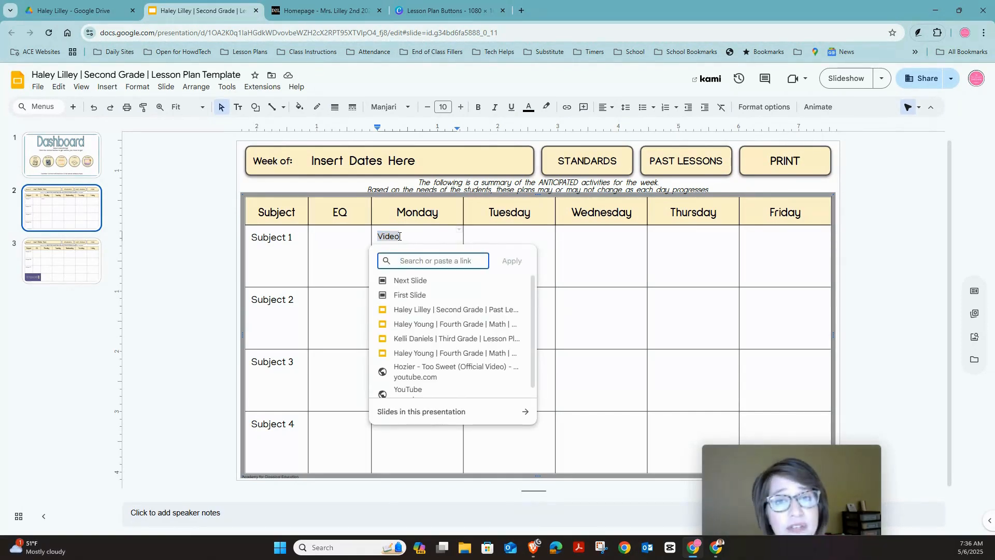
# Step: In a new browser tab, open the YouTube video "Design Your Own Desktop Background | Fun Google Drawings Project for Kids" and pause playback
pyautogui.click(524, 12)
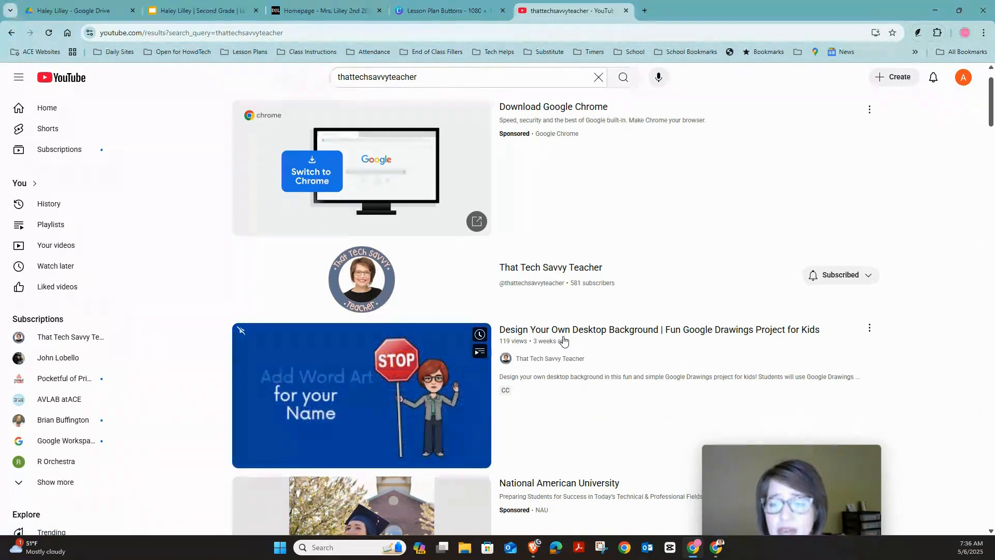
pyautogui.click(566, 335)
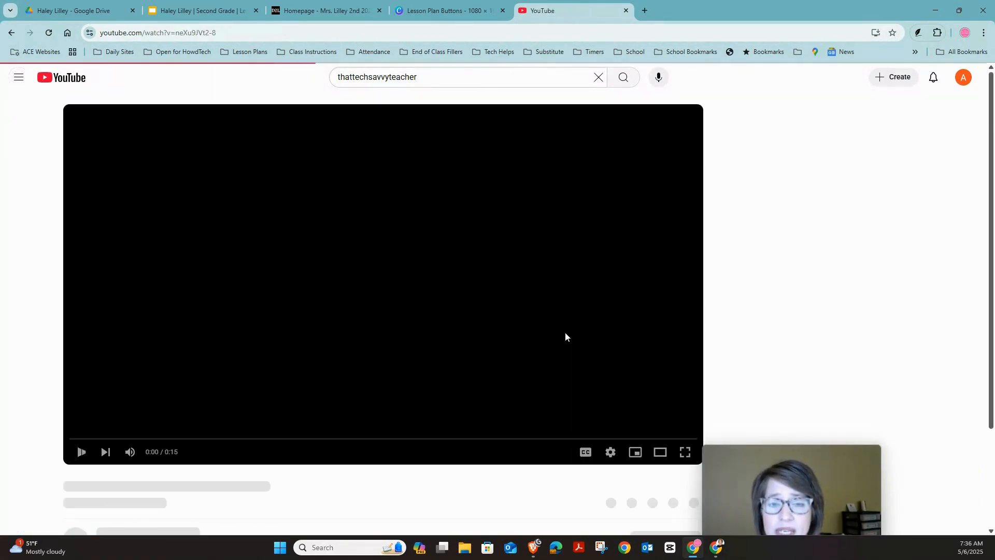
pyautogui.click(82, 451)
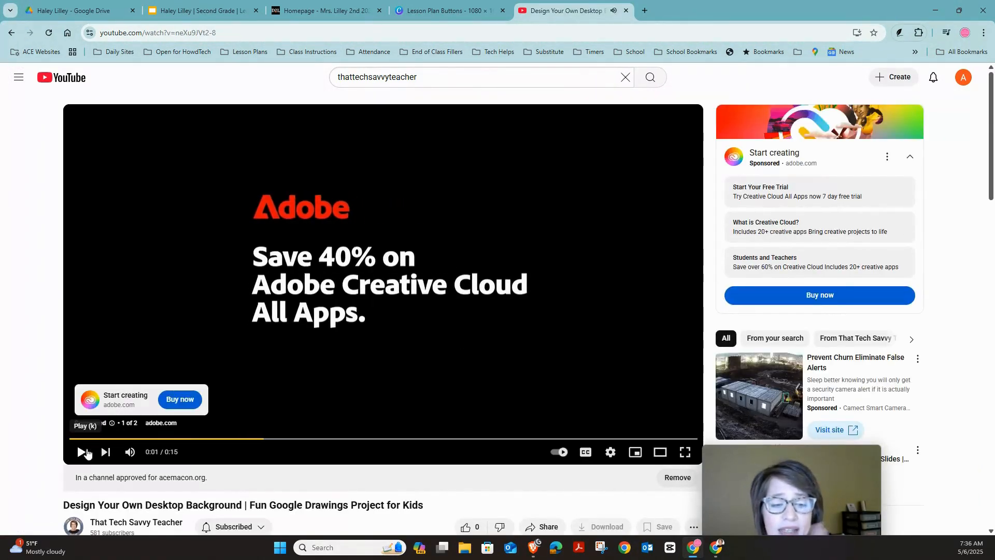
pyautogui.scroll(-3, 392, 377)
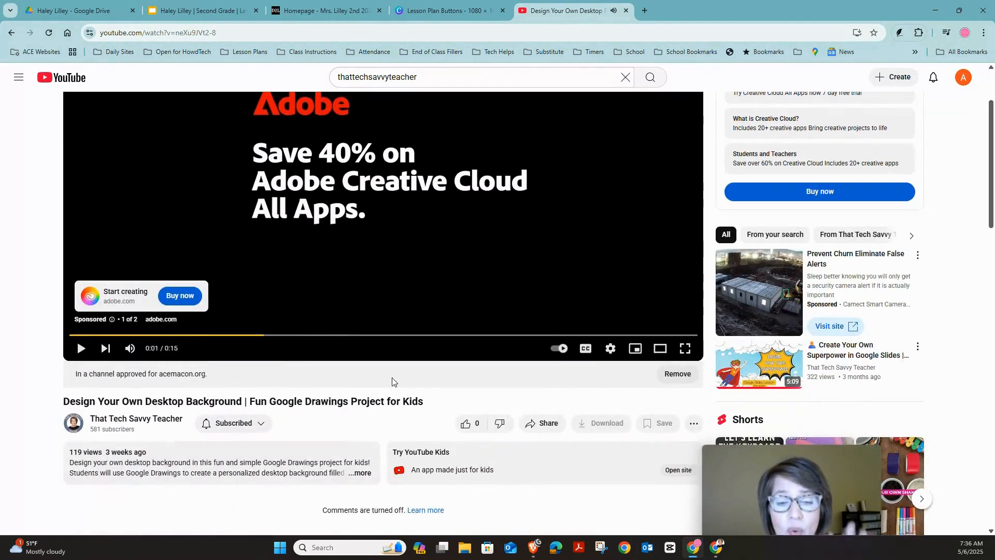
pyautogui.scroll(3, 392, 377)
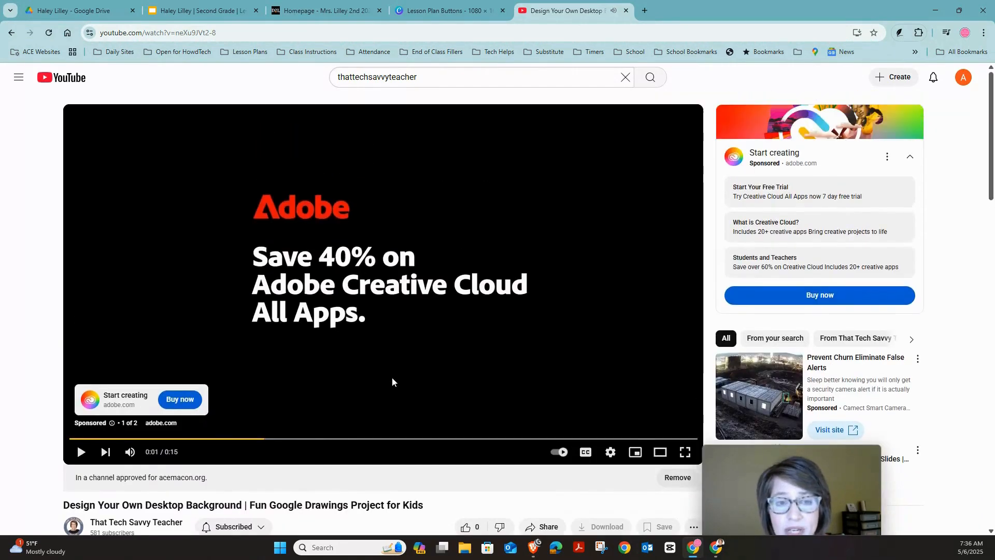
# Step: Copy the YouTube video's web address and paste it as the link for "Video" in the lesson plan slide
pyautogui.click(174, 34)
pyautogui.hotkey('ctrl', 'c')
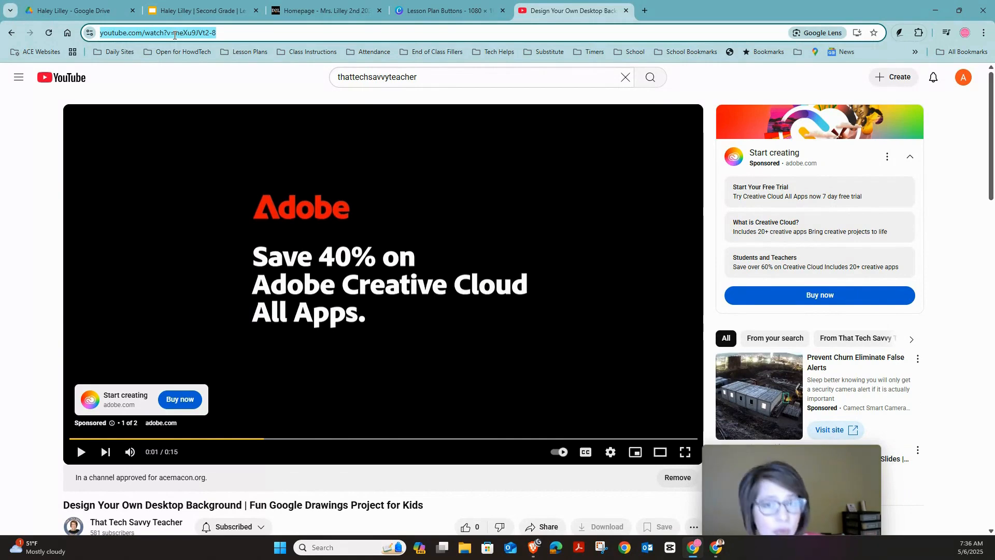
pyautogui.click(197, 10)
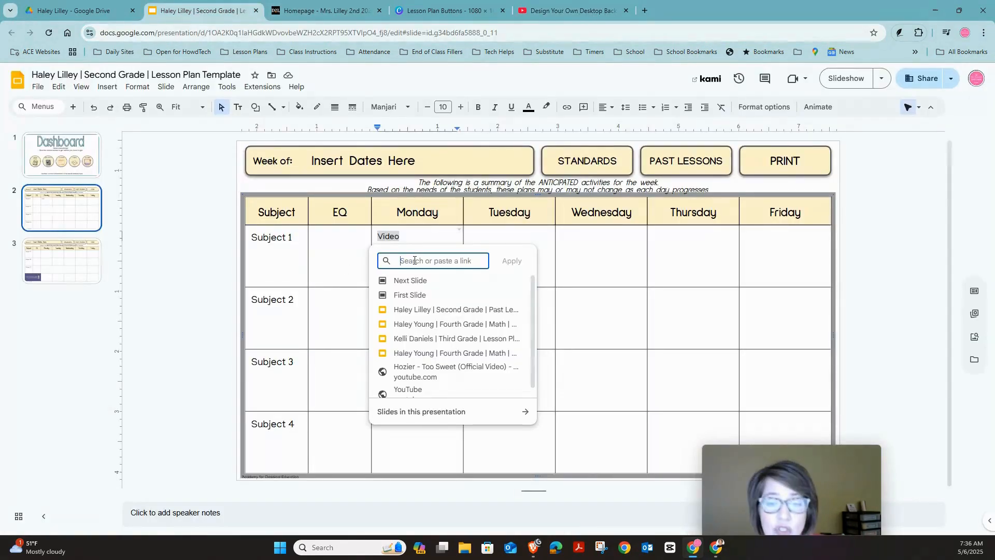
pyautogui.hotkey('ctrl', 'v')
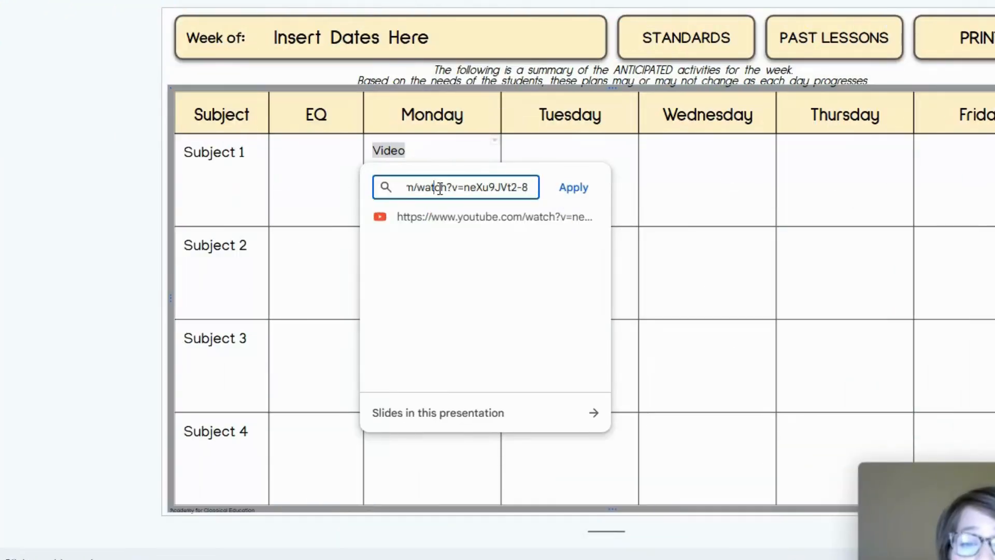
pyautogui.press('Left')
pyautogui.press('Left')
pyautogui.press('Left')
pyautogui.press('Left')
pyautogui.press('Left')
pyautogui.press('Left')
pyautogui.press('Left')
pyautogui.press('Left')
pyautogui.press('Left')
pyautogui.press('Left')
pyautogui.press('Left')
pyautogui.press('Left')
pyautogui.press('Left')
pyautogui.press('Left')
pyautogui.press('Left')
pyautogui.press('Left')
pyautogui.press('Left')
pyautogui.press('Left')
pyautogui.press('Left')
pyautogui.press('Left')
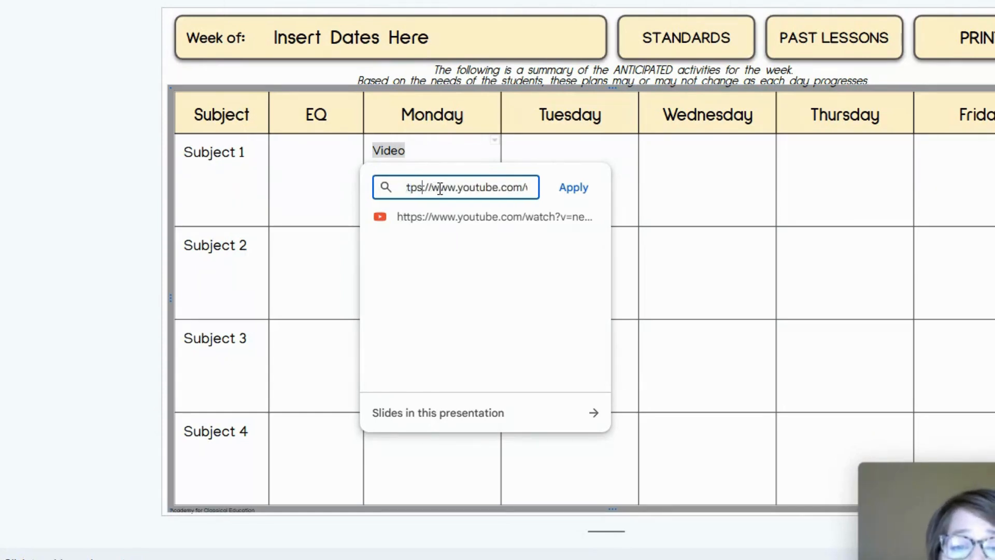
pyautogui.press('Right')
pyautogui.press('Right')
pyautogui.press('Right')
pyautogui.press('Right')
pyautogui.press('Right')
pyautogui.press('Right')
pyautogui.press('Right')
pyautogui.press('Right')
pyautogui.press('Right')
pyautogui.press('Right')
pyautogui.press('Right')
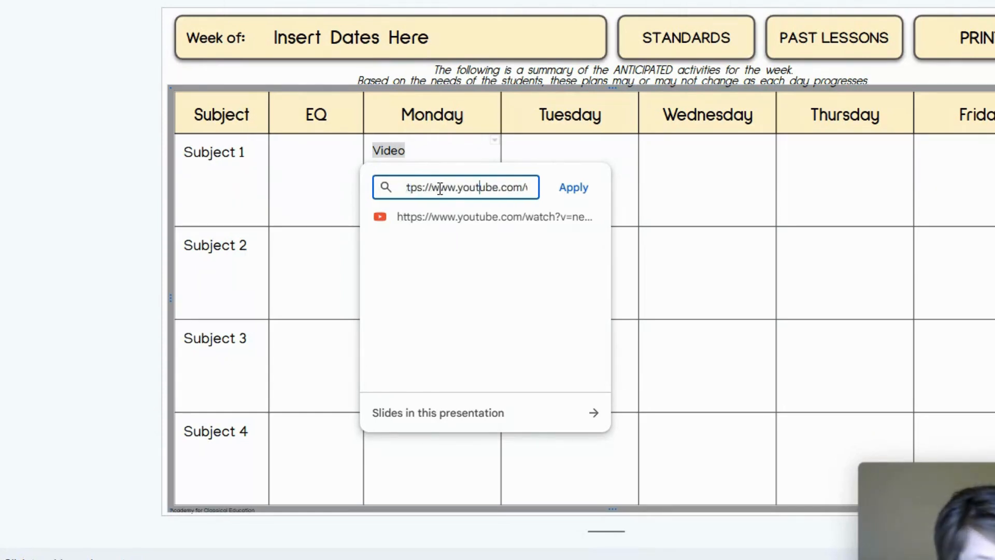
pyautogui.write('-')
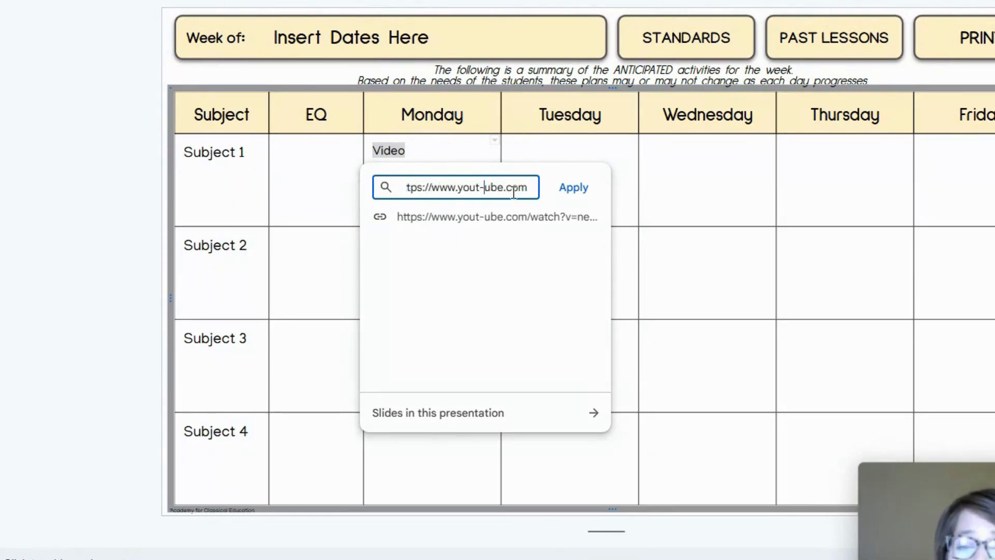
pyautogui.click(574, 187)
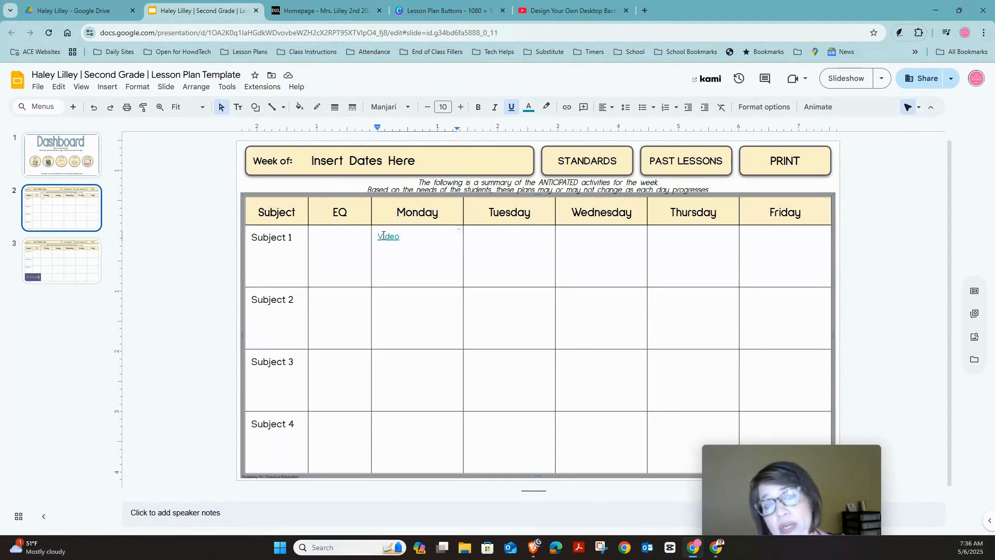
# Step: Test the "Video" link from Subject 1's Monday cell and reload the page it opens
pyautogui.click(383, 236)
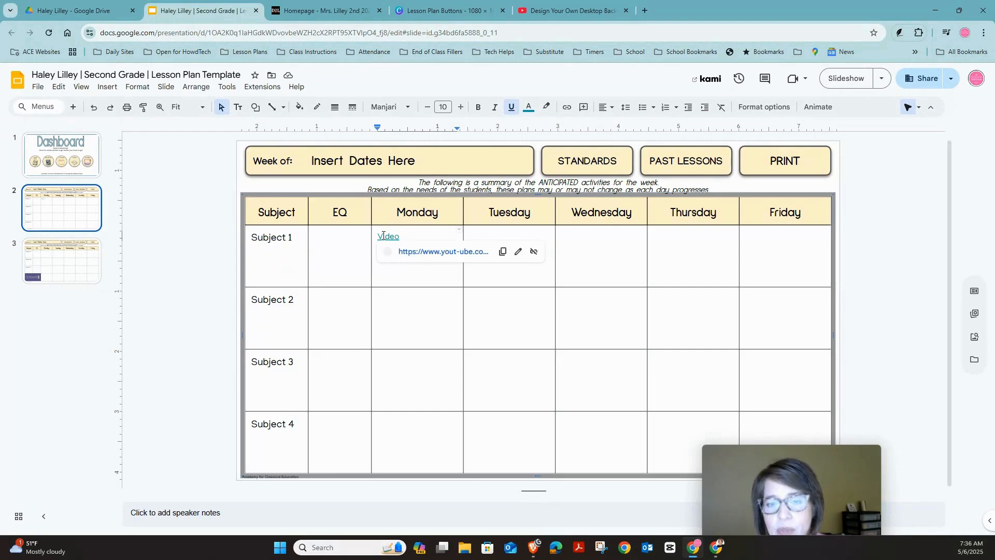
pyautogui.click(420, 252)
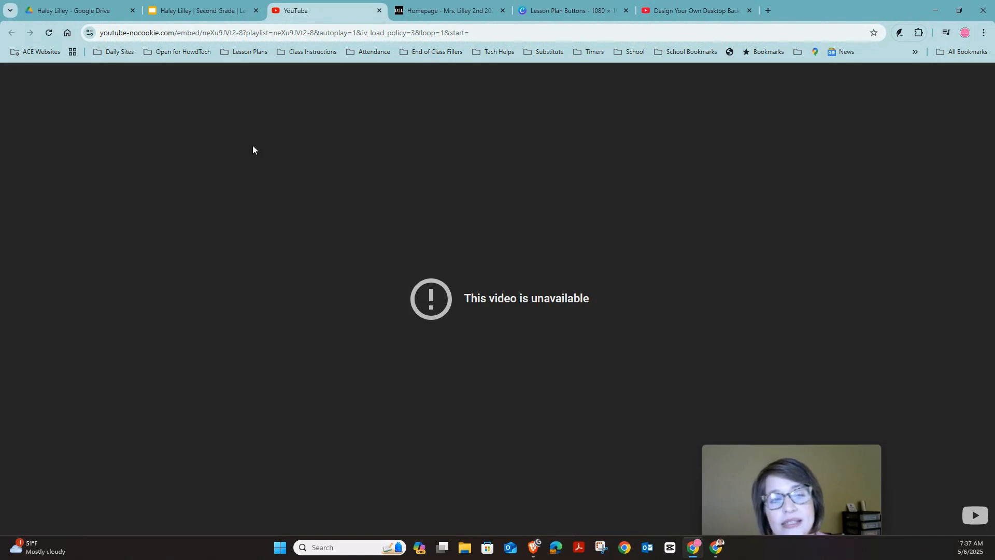
pyautogui.click(50, 33)
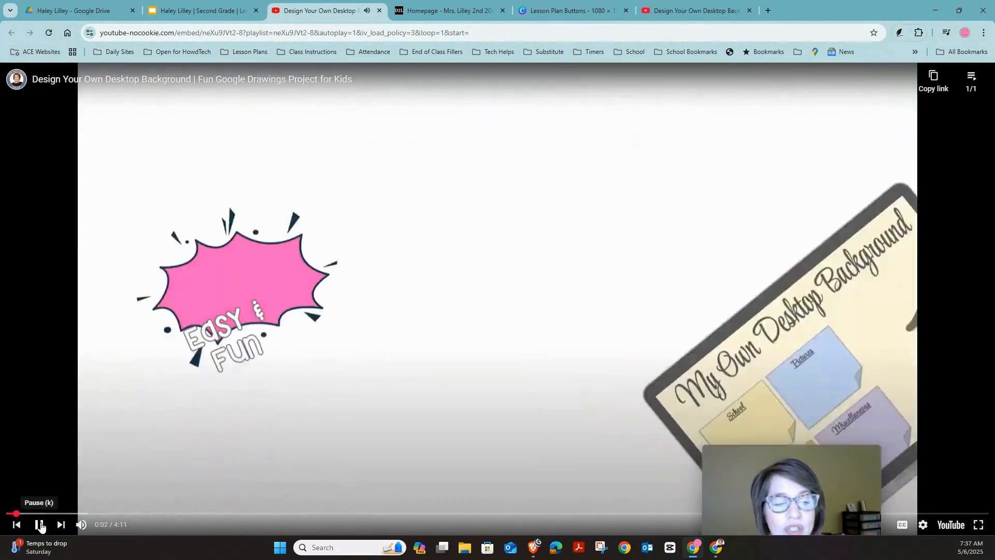
# Step: Pause the linked YouTube test video, dismiss its suggested videos, and close the page it opened in
pyautogui.click(39, 524)
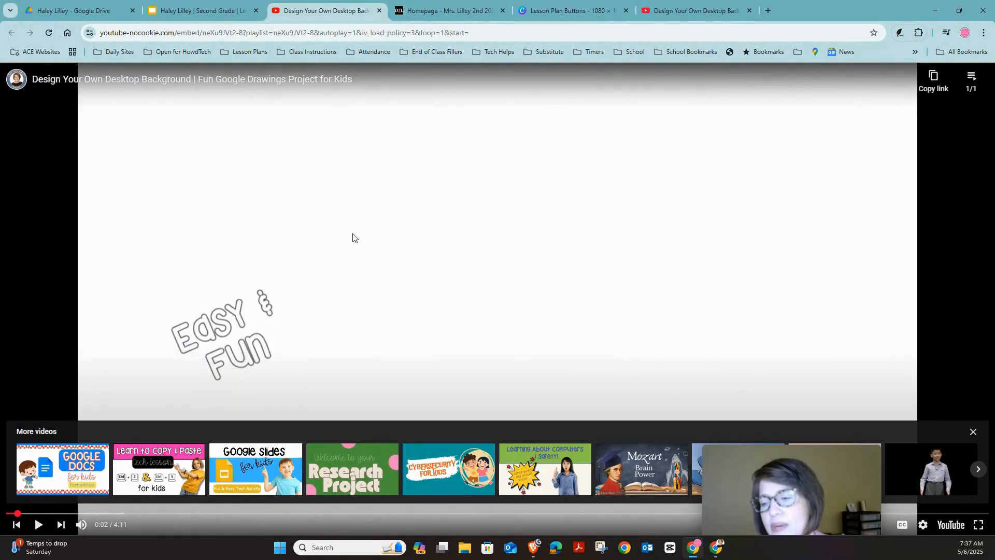
pyautogui.click(977, 432)
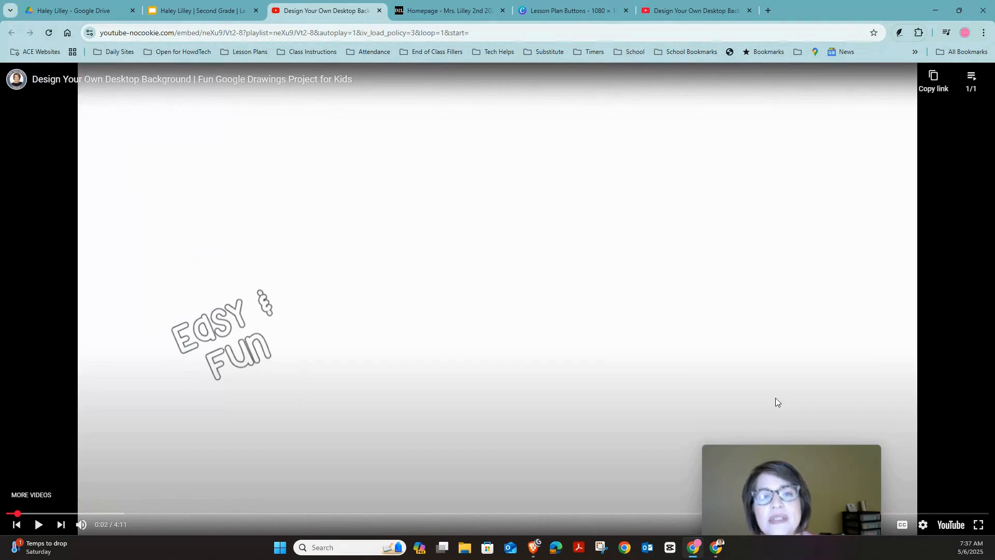
pyautogui.click(382, 11)
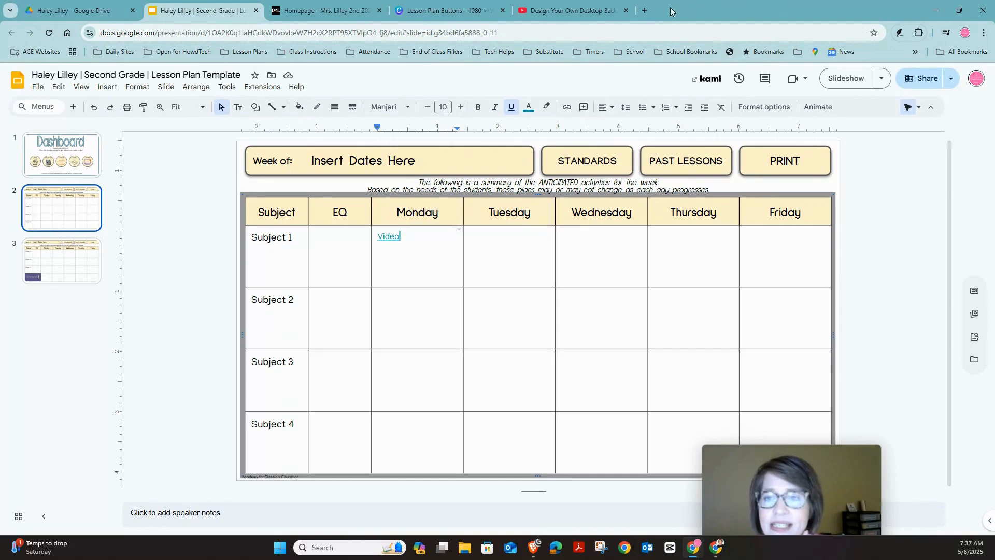
# Step: Go to docs.google.com in a new browser tab, open the "ACE Summer School Handbook | 2025" document and copy its web address
pyautogui.click(647, 12)
pyautogui.write('docs.google.com')
pyautogui.press('Return')
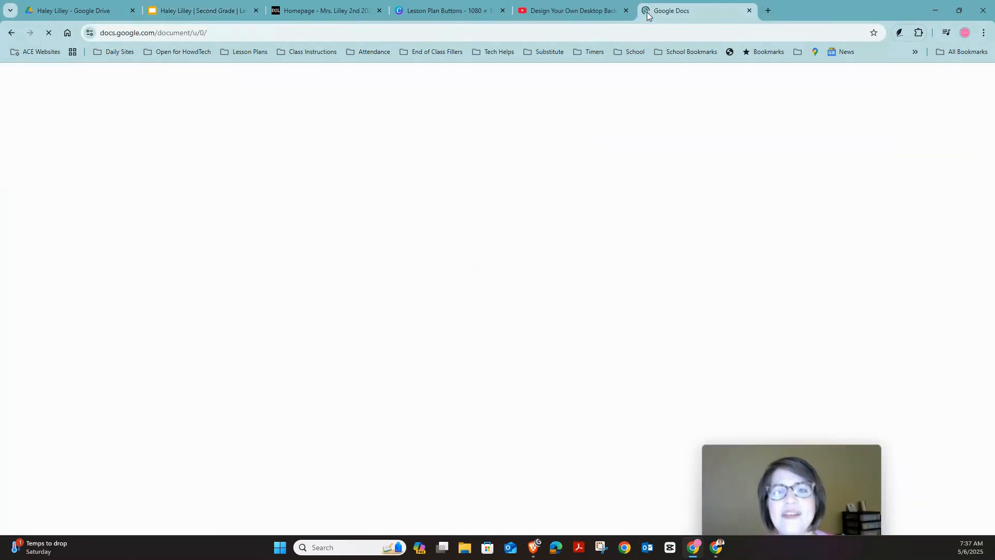
pyautogui.scroll(-1, 575, 376)
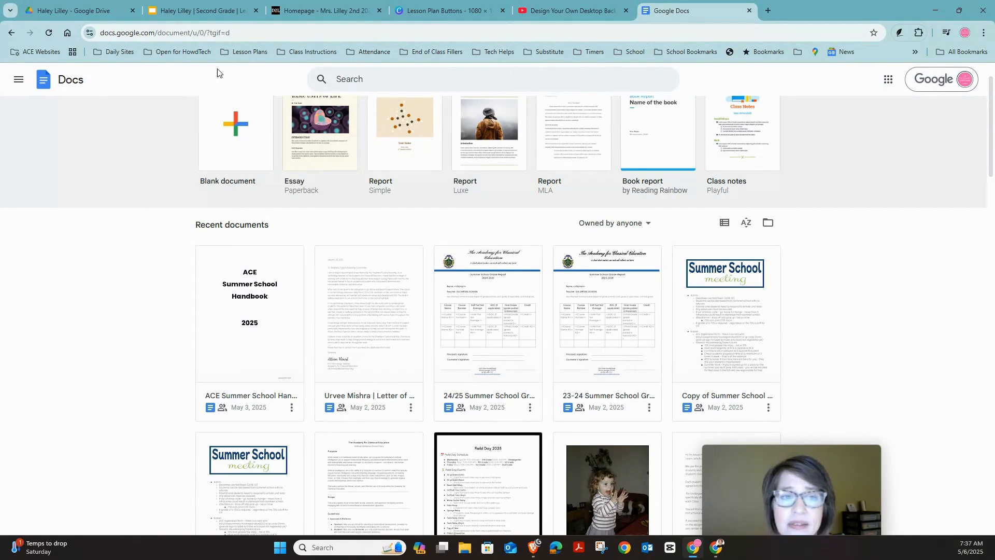
pyautogui.click(258, 338)
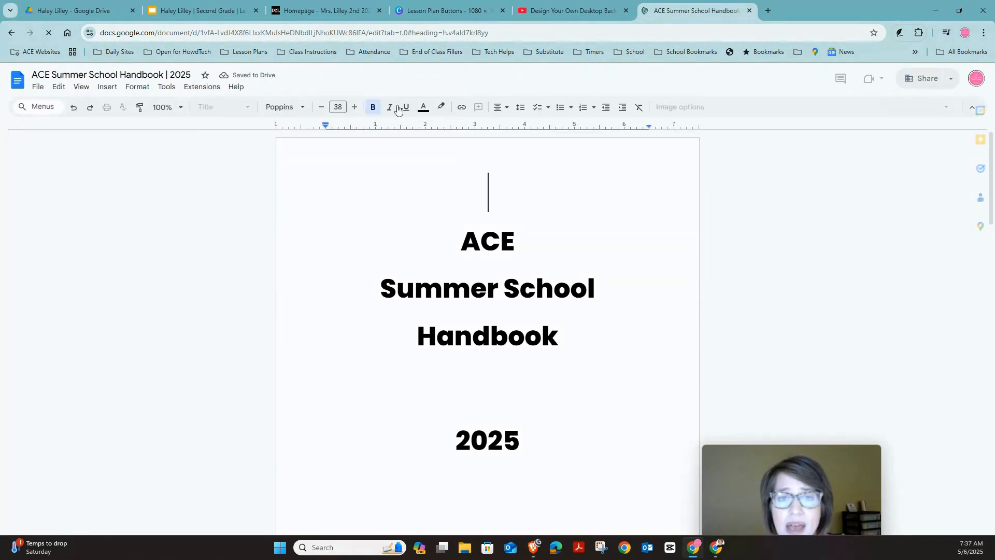
pyautogui.click(409, 33)
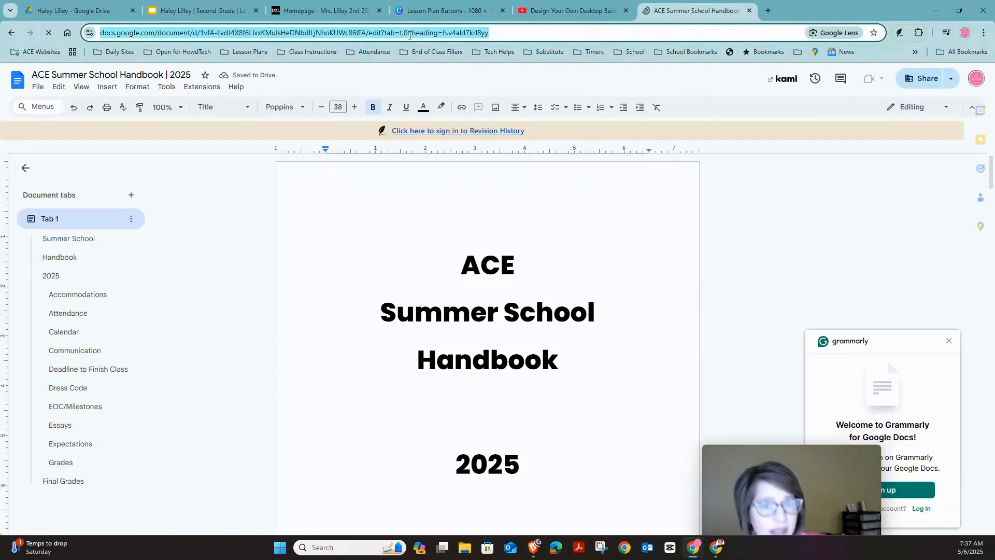
# Step: In the lesson plan slide, add the word "Plan" on a new line below "Video" in Subject 1's Monday cell
pyautogui.click(184, 18)
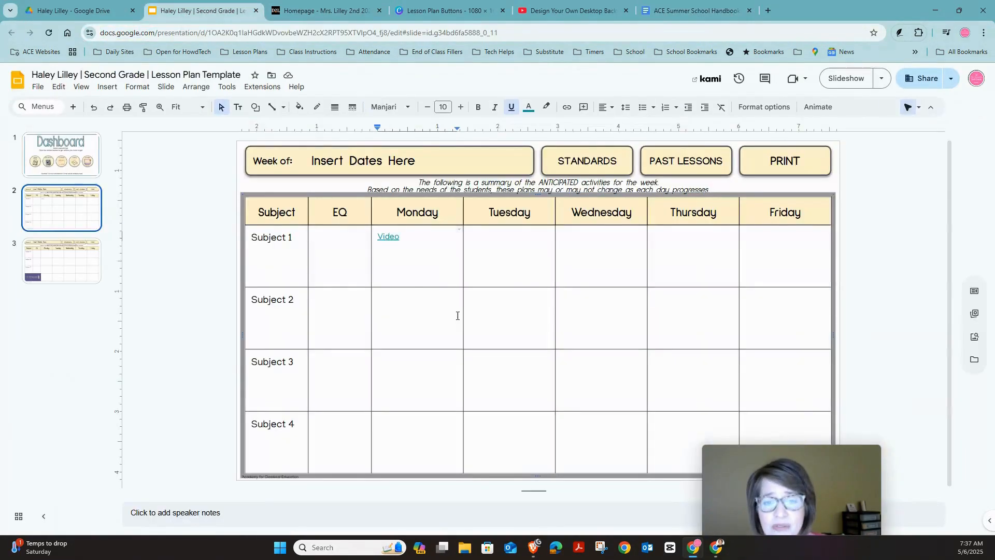
pyautogui.press('Return')
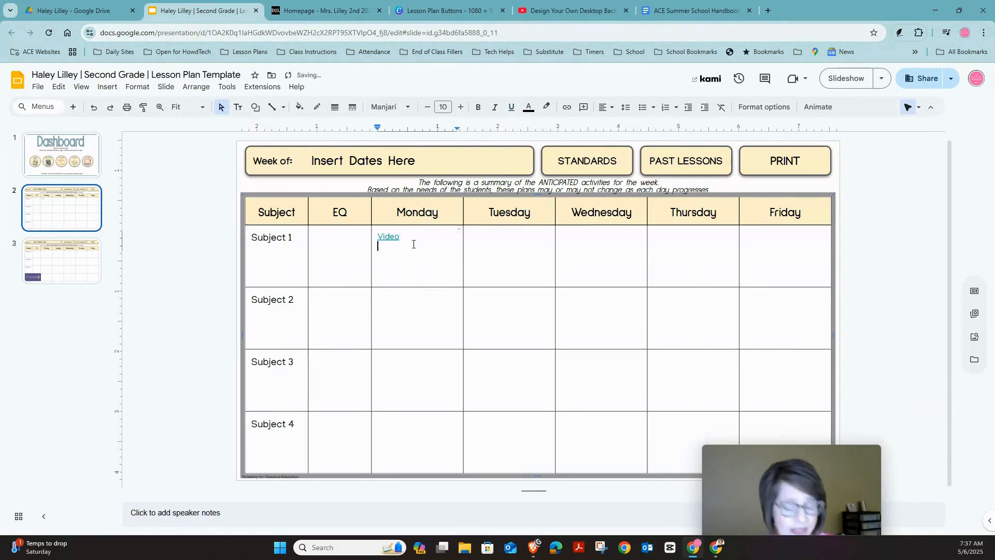
pyautogui.write('Plan')
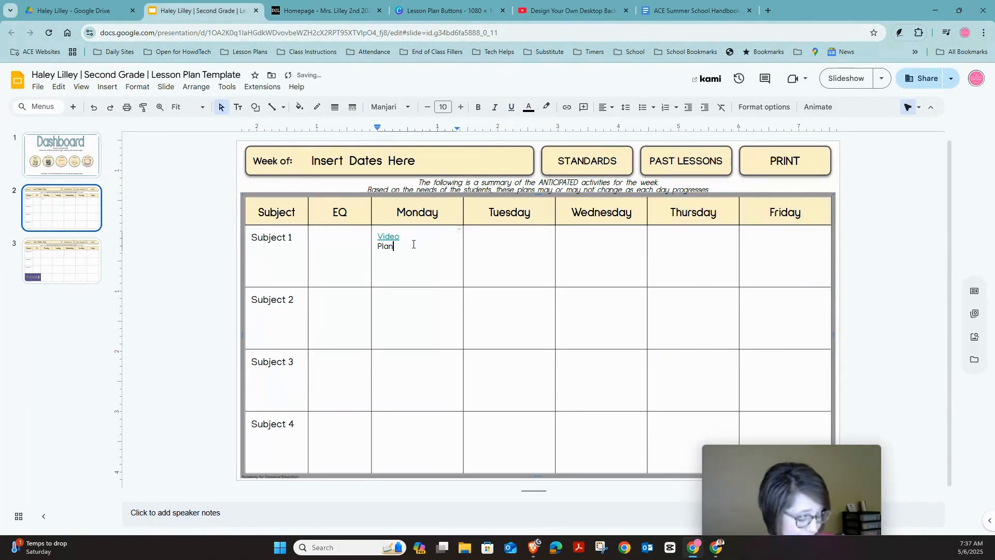
# Step: Link the word "Plan" to the copied address of the handbook document
pyautogui.hotkey('shift', 'Left')
pyautogui.hotkey('shift', 'Left')
pyautogui.hotkey('shift', 'Left')
pyautogui.hotkey('shift', 'Left')
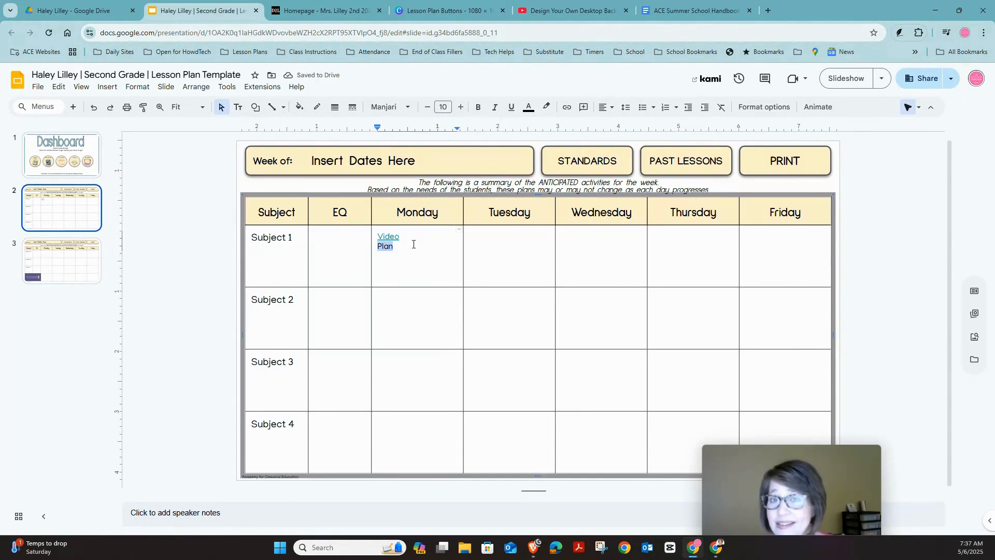
pyautogui.hotkey('ctrl', 'k')
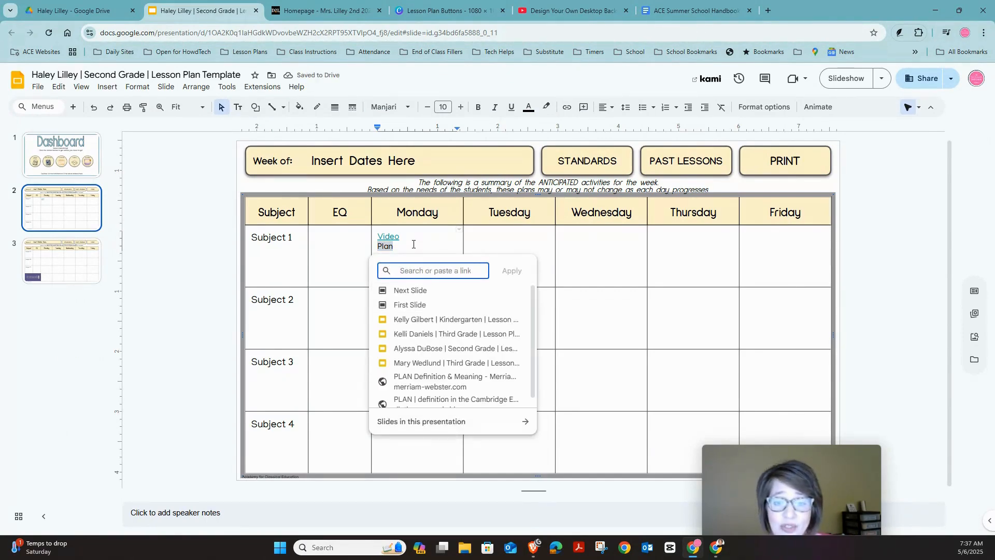
pyautogui.hotkey('ctrl', 'v')
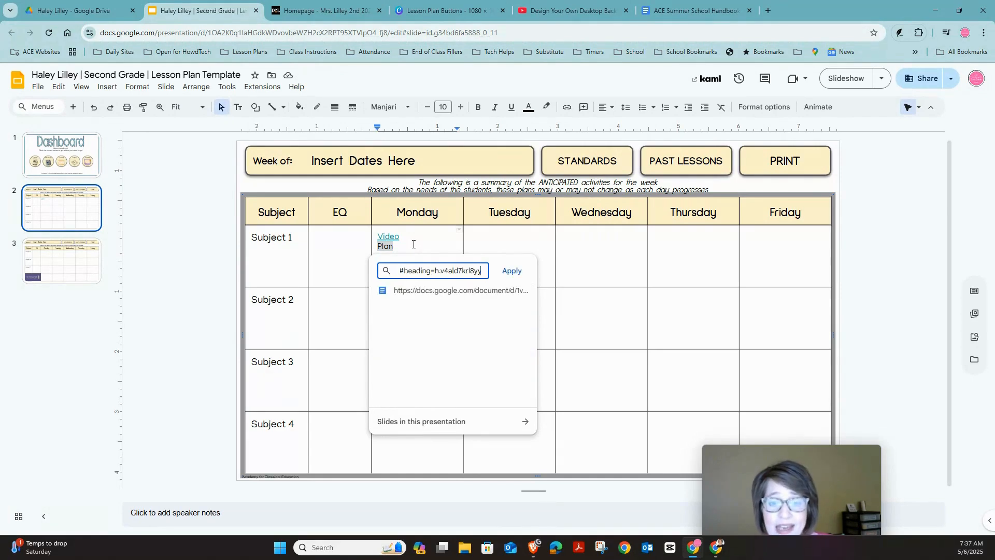
pyautogui.press('Tab')
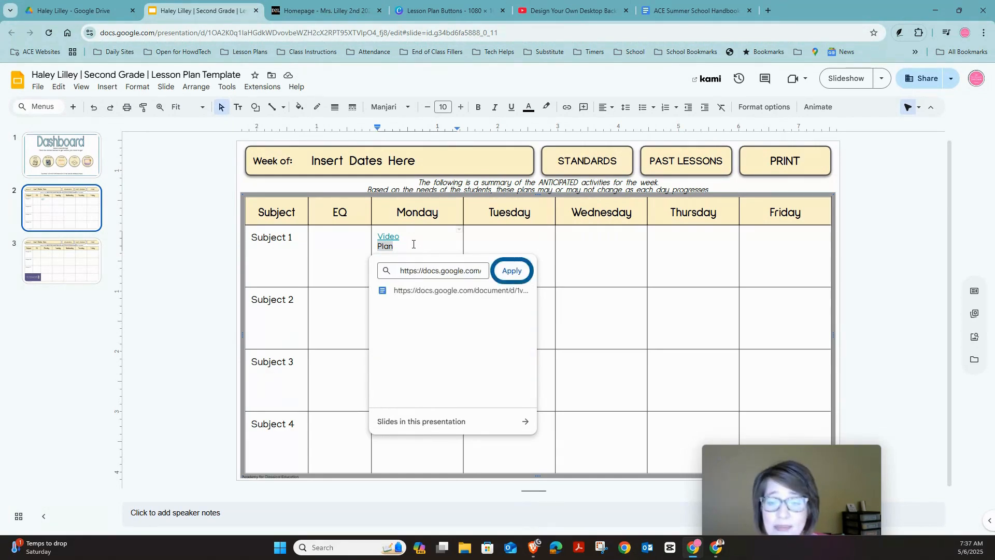
pyautogui.press('Return')
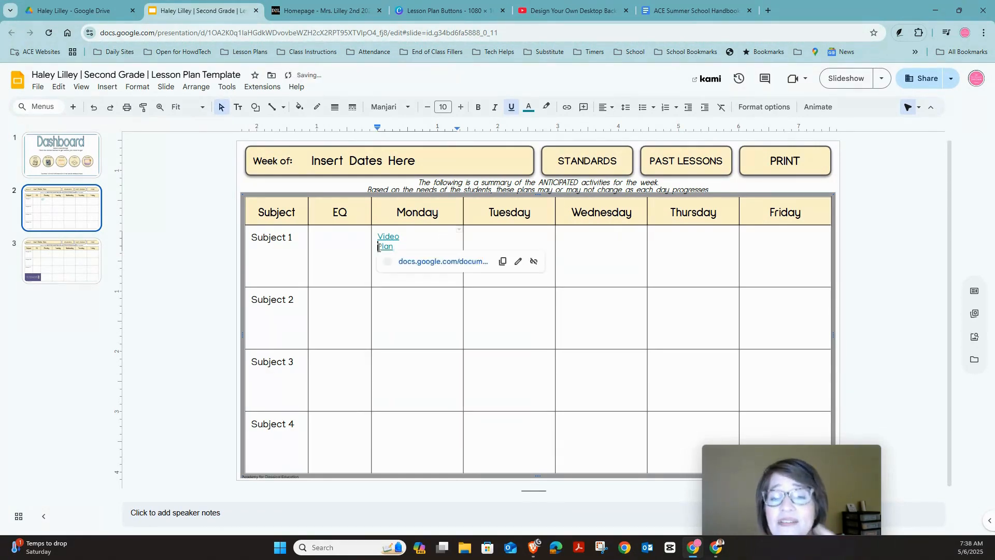
# Step: Test the "Plan" link, return to the lesson plan template and show slide 3
pyautogui.click(412, 270)
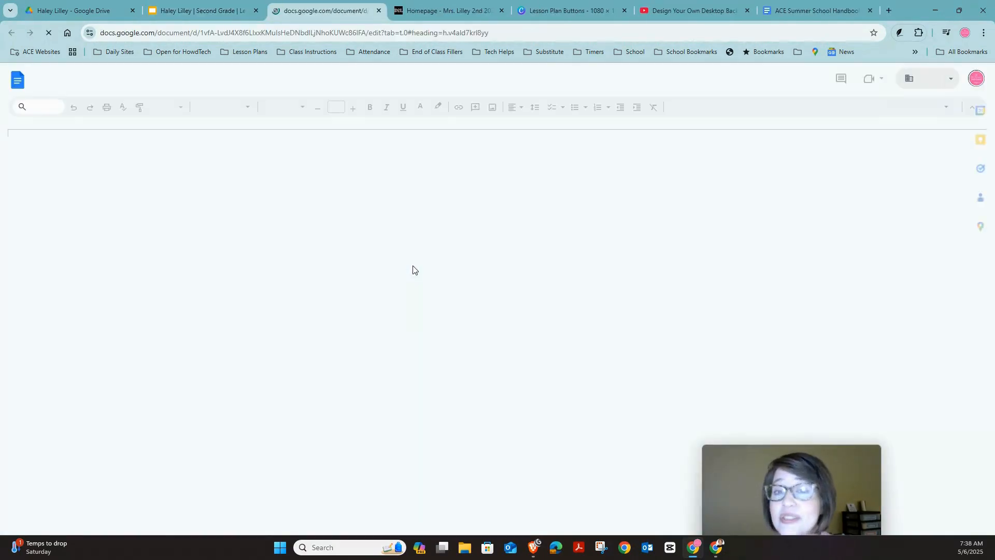
pyautogui.click(223, 9)
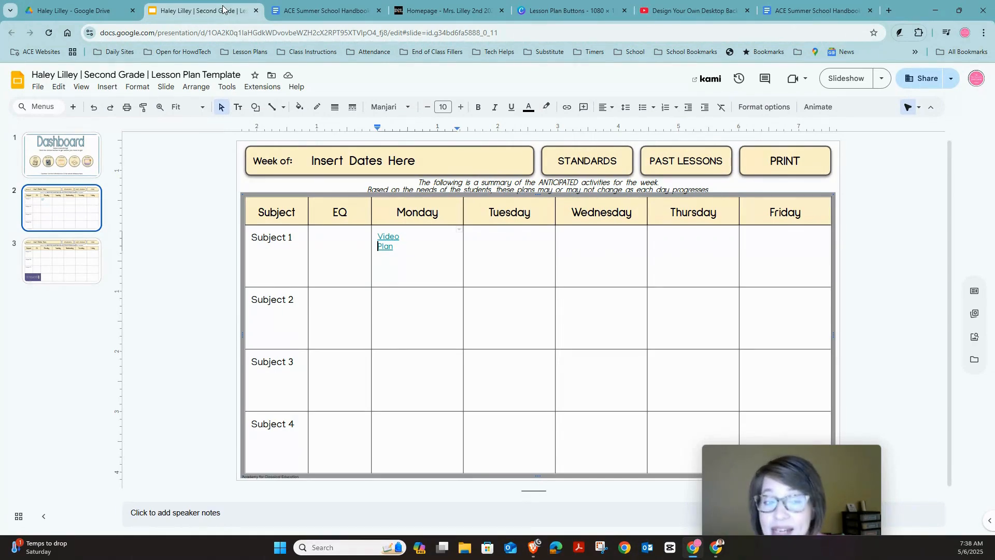
pyautogui.click(86, 274)
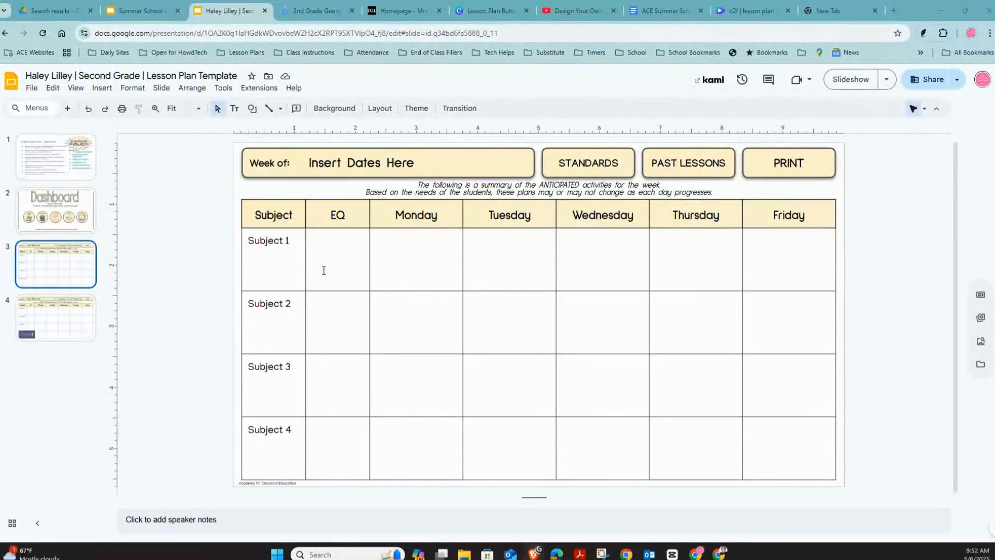
# Step: Review the table editing options in Subject 4's row, and try making Subject 2's row taller before undoing it
pyautogui.moveTo(284, 448); pyautogui.dragTo(633, 453)
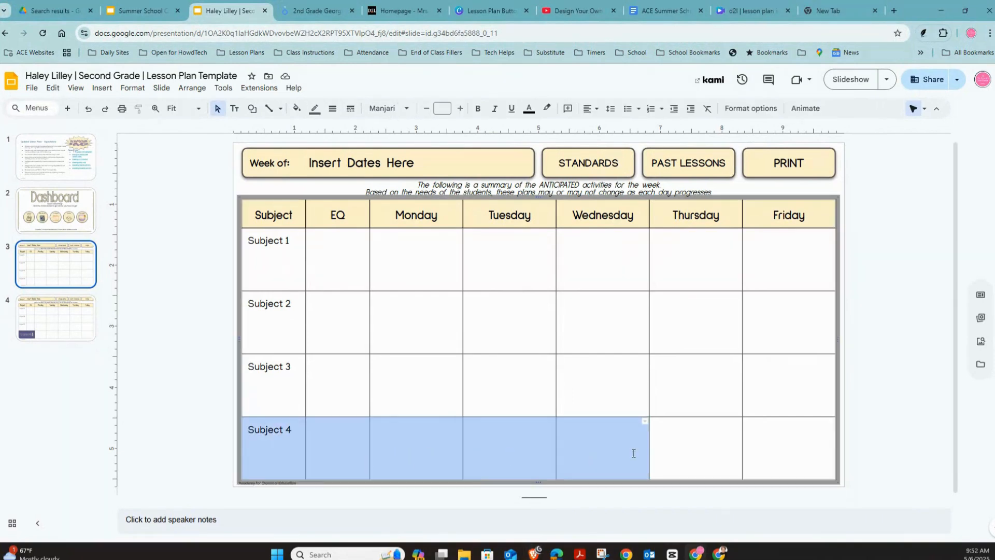
pyautogui.click(691, 452)
pyautogui.rightClick(690, 447)
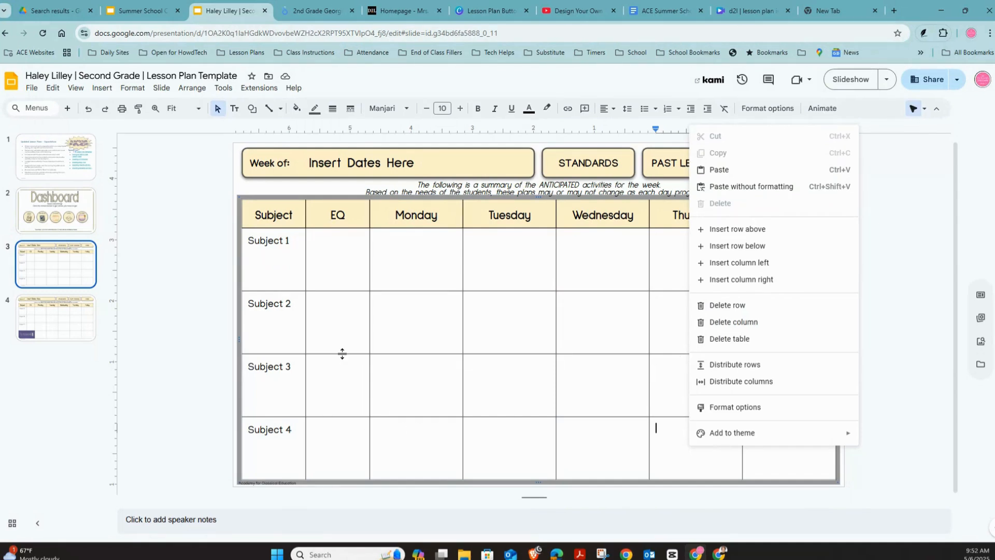
pyautogui.moveTo(342, 354); pyautogui.dragTo(342, 404)
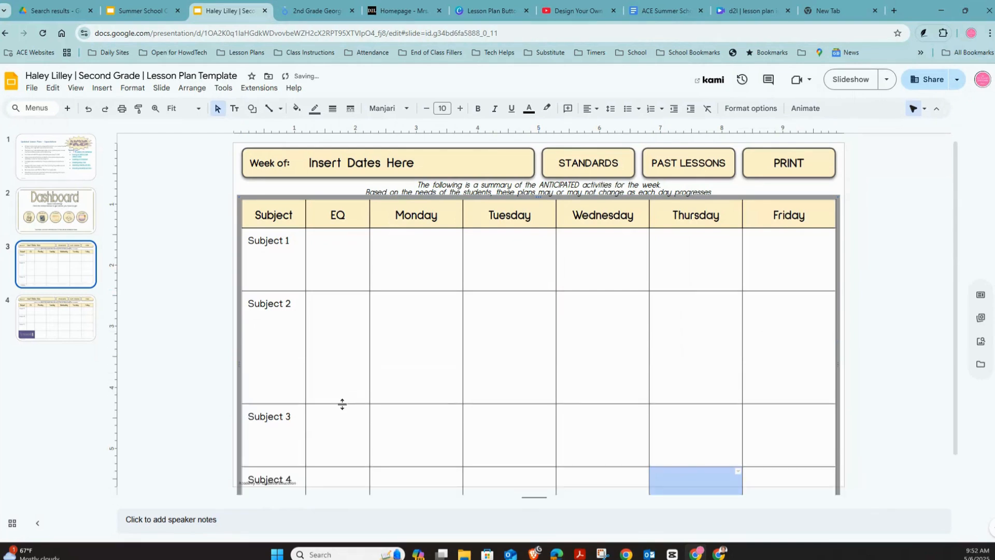
pyautogui.hotkey('ctrl', 'z')
# Step: Try moving the whole weekly plan table off its place on the slide, and undo the move
pyautogui.click(395, 243)
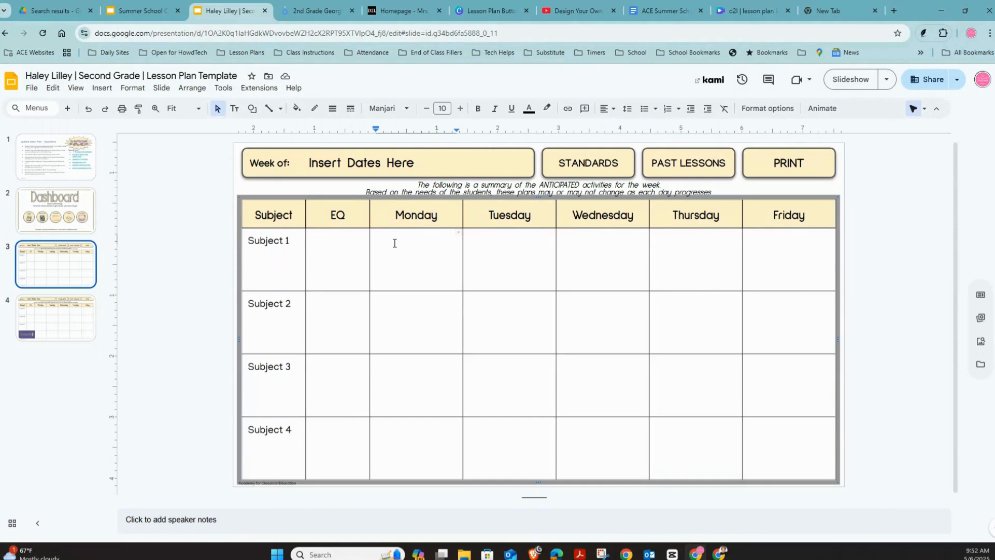
pyautogui.scroll(1, 422, 394)
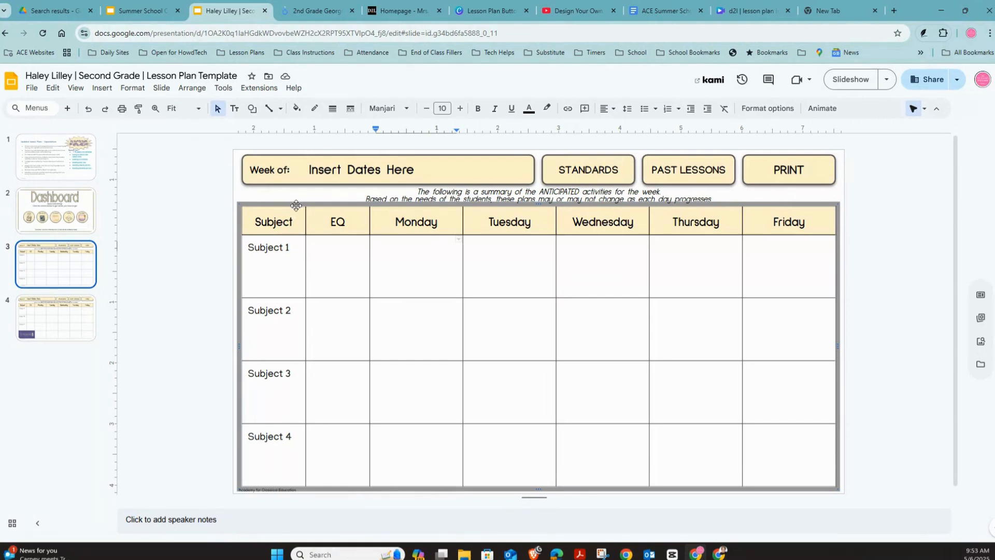
pyautogui.moveTo(296, 205); pyautogui.dragTo(426, 267)
pyautogui.scroll(-3, 288, 361)
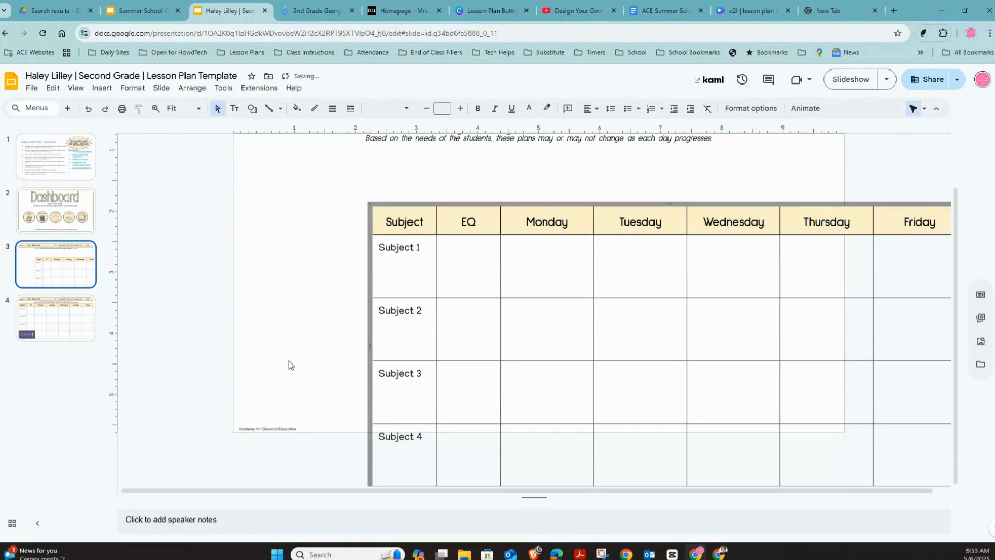
pyautogui.hotkey('ctrl', 'z')
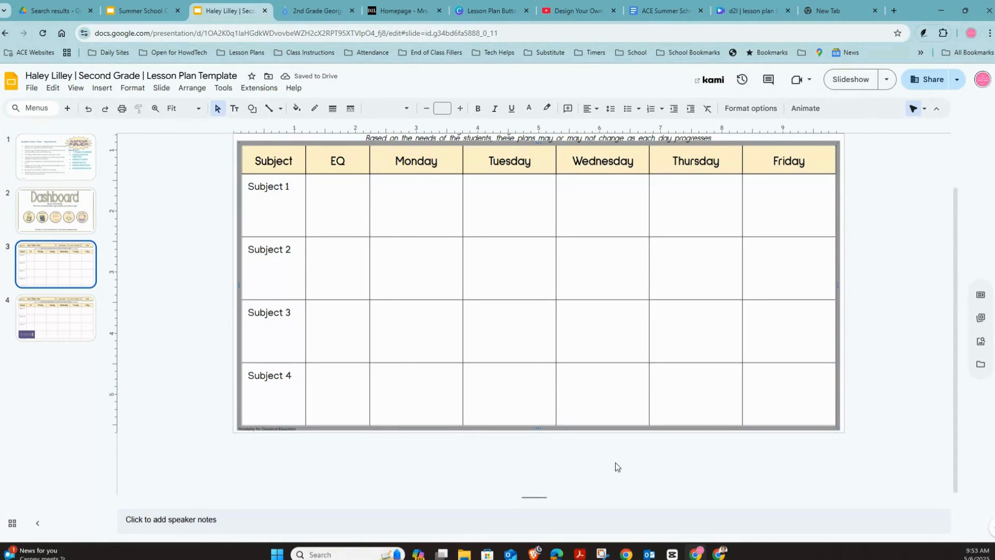
# Step: Try a font size of 9 in Subject 1's Monday cell, and set it back to 10
pyautogui.click(394, 192)
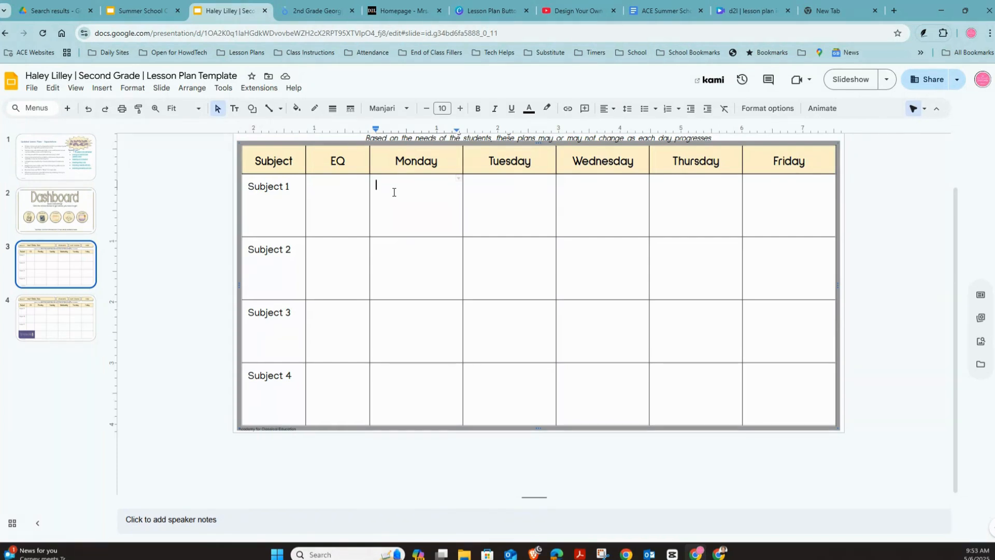
pyautogui.hotkey('shift', 'Down')
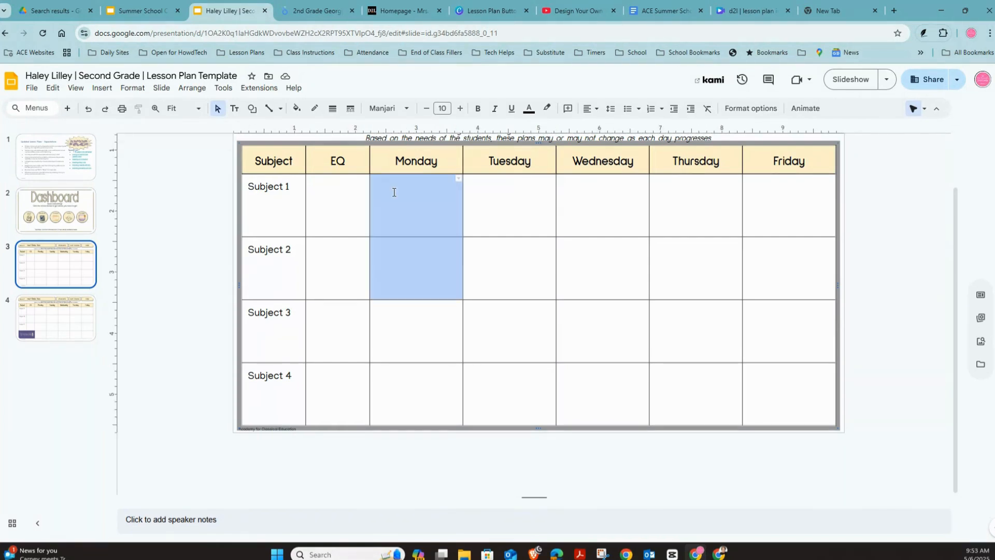
pyautogui.press('Up')
pyautogui.press('Down')
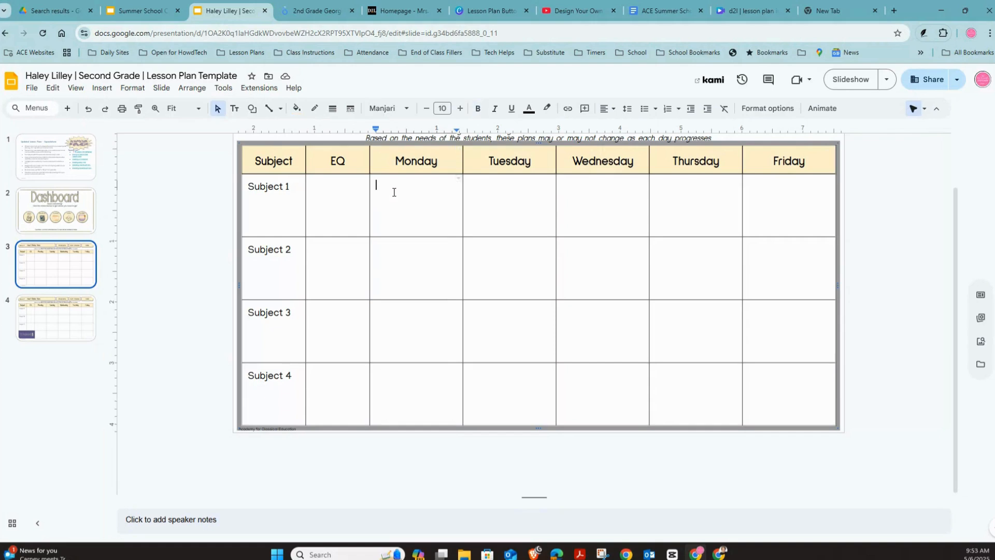
pyautogui.click(426, 109)
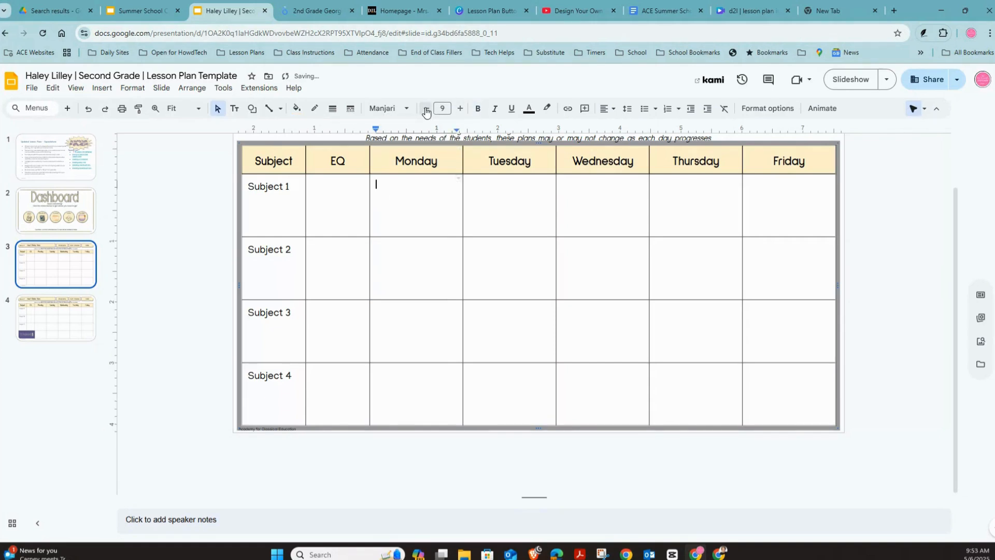
pyautogui.click(460, 110)
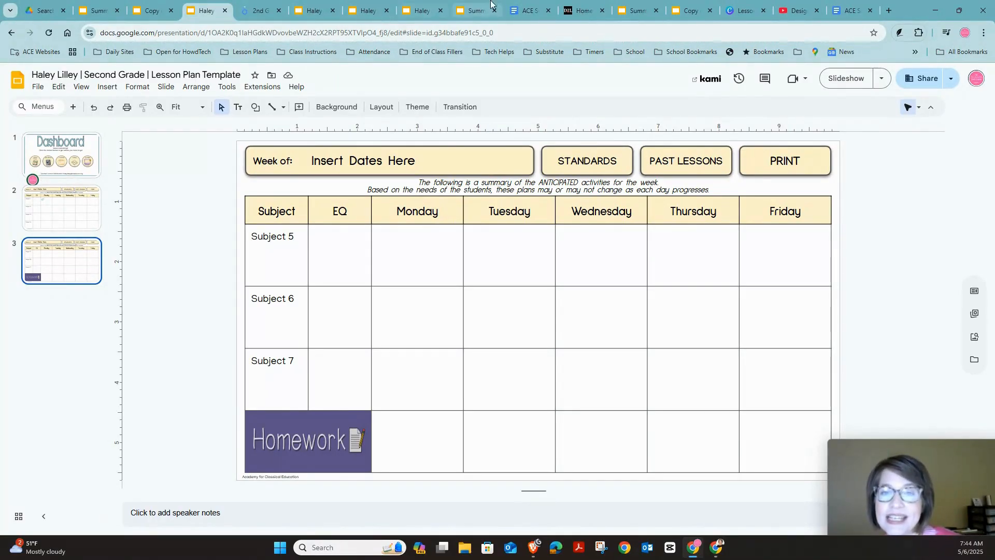
# Step: On the D2L class homepage, open the weekly plan through the embedded Dashboard's Lesson Plans circle
pyautogui.click(583, 11)
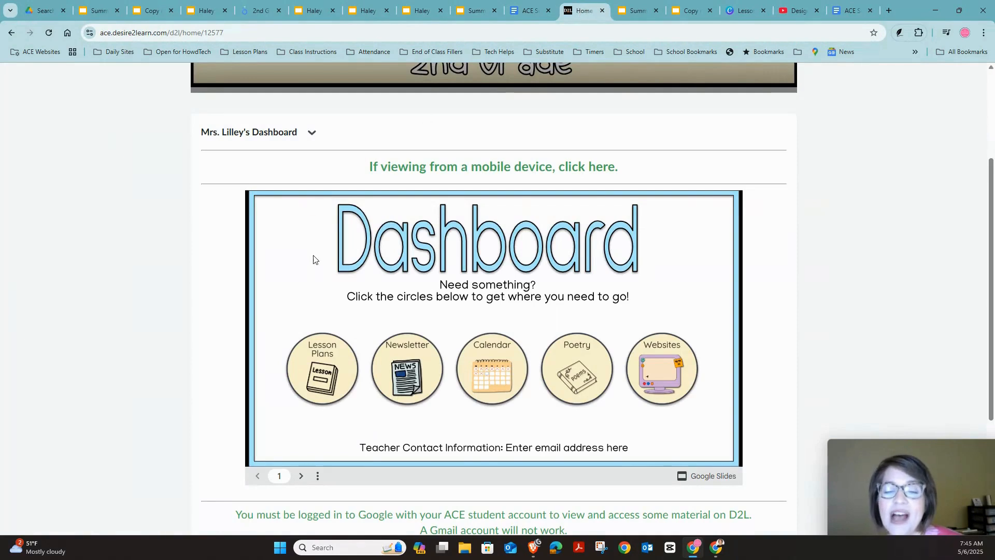
pyautogui.click(326, 359)
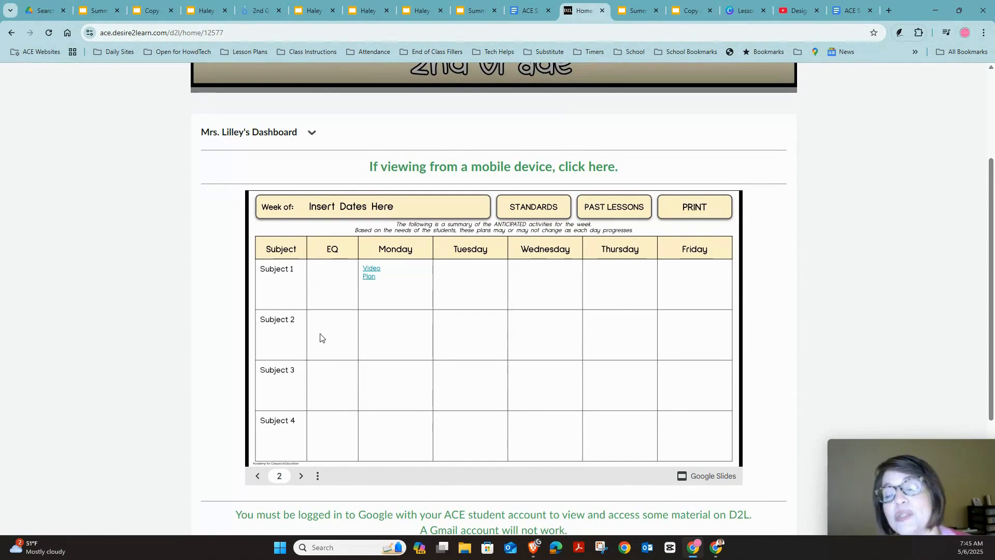
# Step: Close the two extra presentation tabs, and show slide 3 with the Homework row in the lesson plan template
pyautogui.click(297, 13)
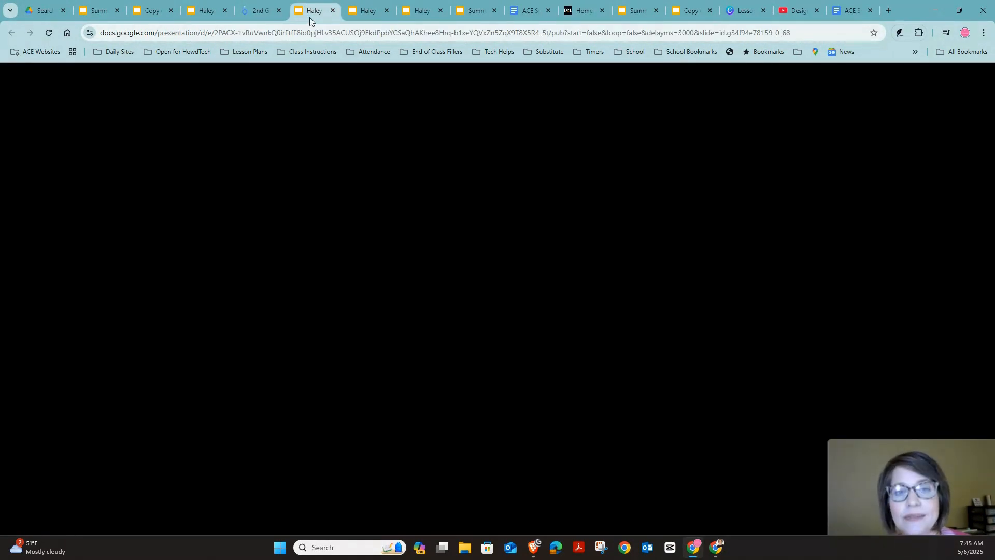
pyautogui.middleClick(309, 17)
pyautogui.middleClick(316, 14)
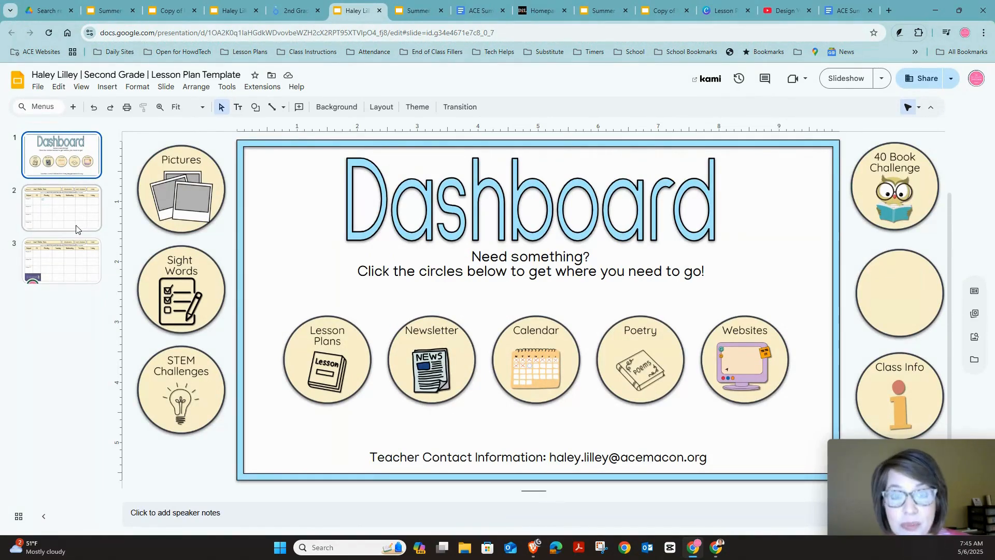
pyautogui.click(74, 250)
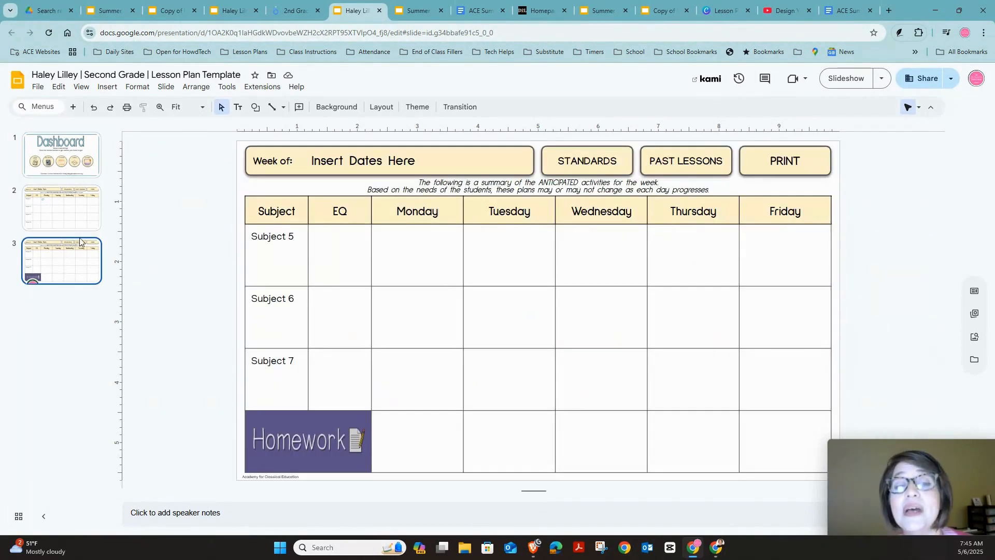
# Step: Go through the EQ, Monday, Tuesday and Wednesday cells of the Subject 5 row on slide 3
pyautogui.click(346, 247)
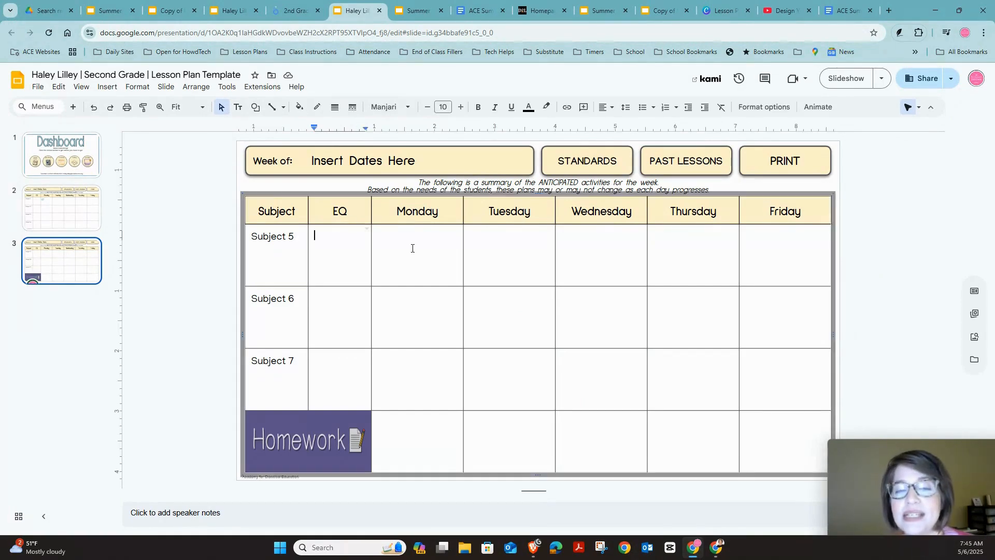
pyautogui.click(411, 247)
pyautogui.click(528, 253)
pyautogui.click(611, 260)
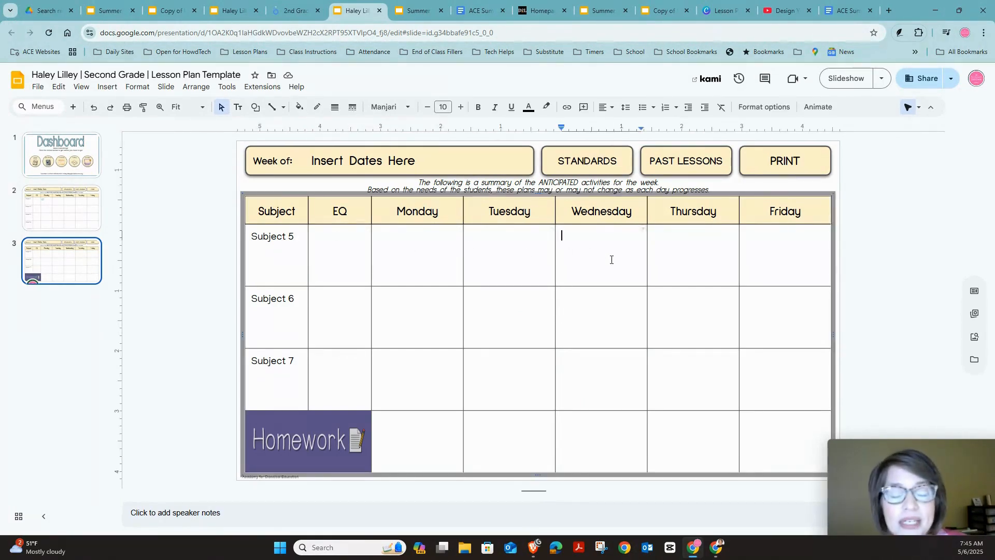
# Step: Select weekly plan slides 2 and 3 together in the lesson plan template
pyautogui.click(77, 208)
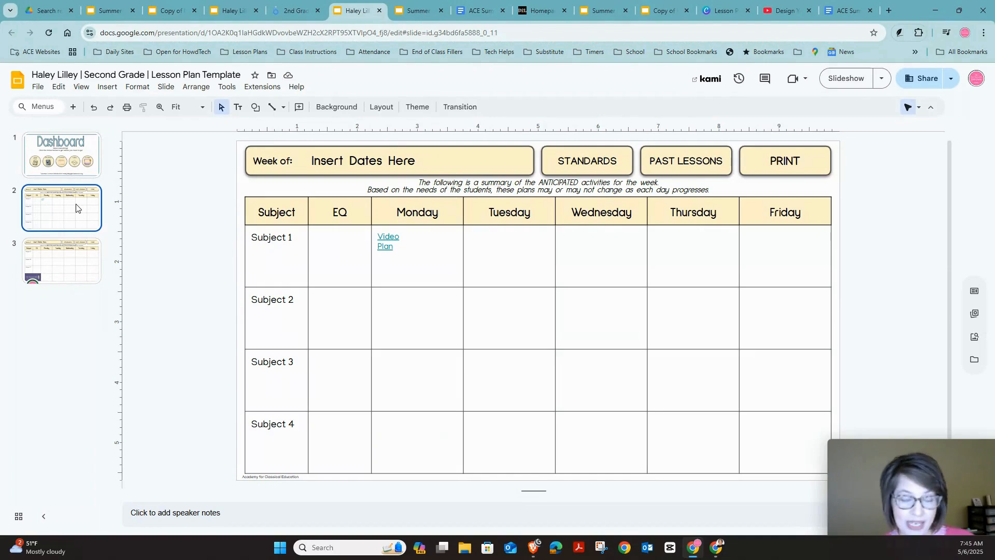
pyautogui.press('Down')
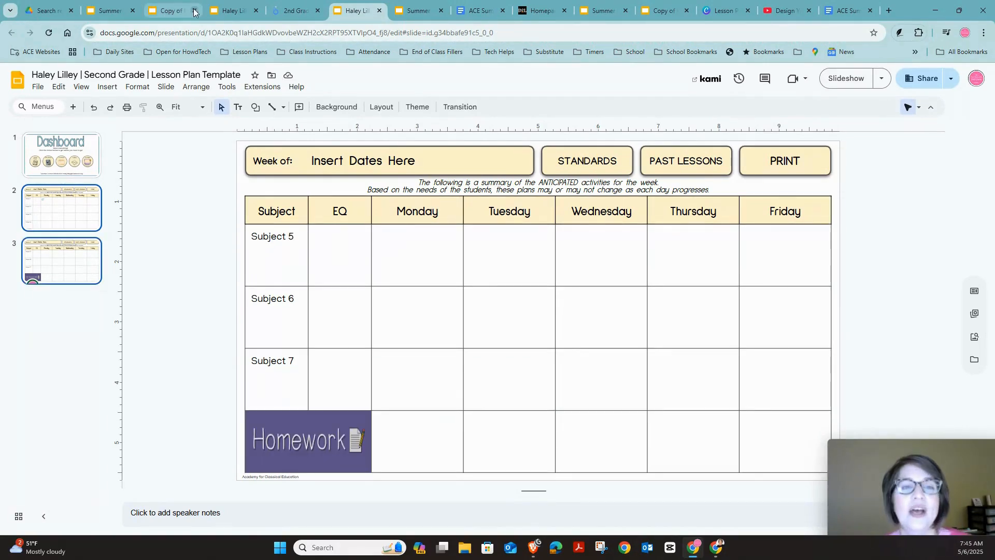
# Step: Open the Second Grade Past Lesson Plans presentation to view its instructions slide, and return to the lesson plan template
pyautogui.click(230, 11)
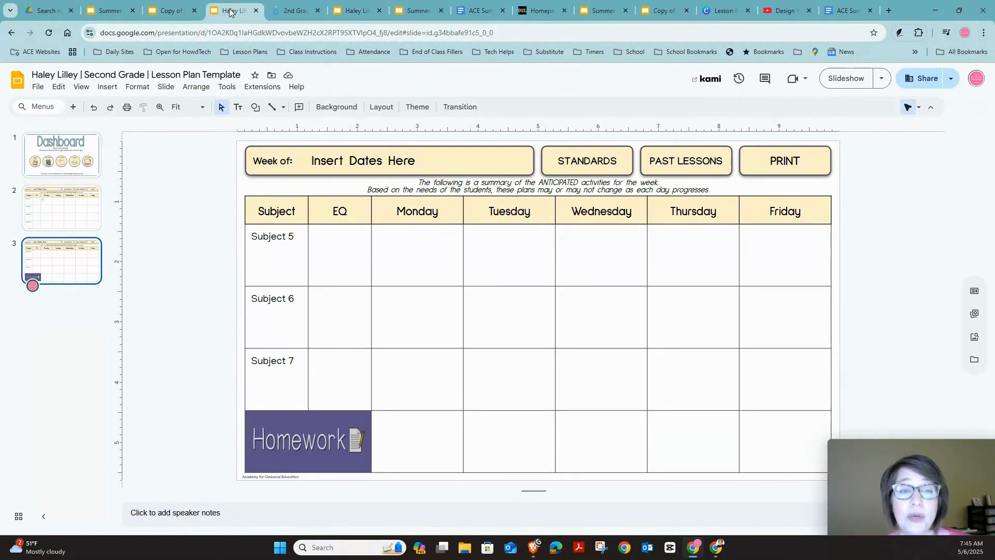
pyautogui.click(169, 10)
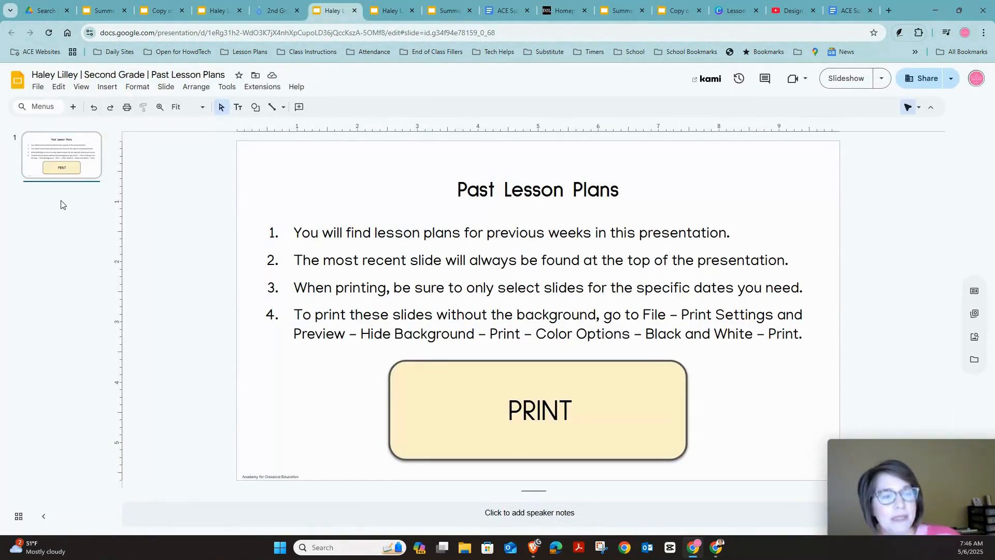
pyautogui.hotkey('ctrl', 'Tab')
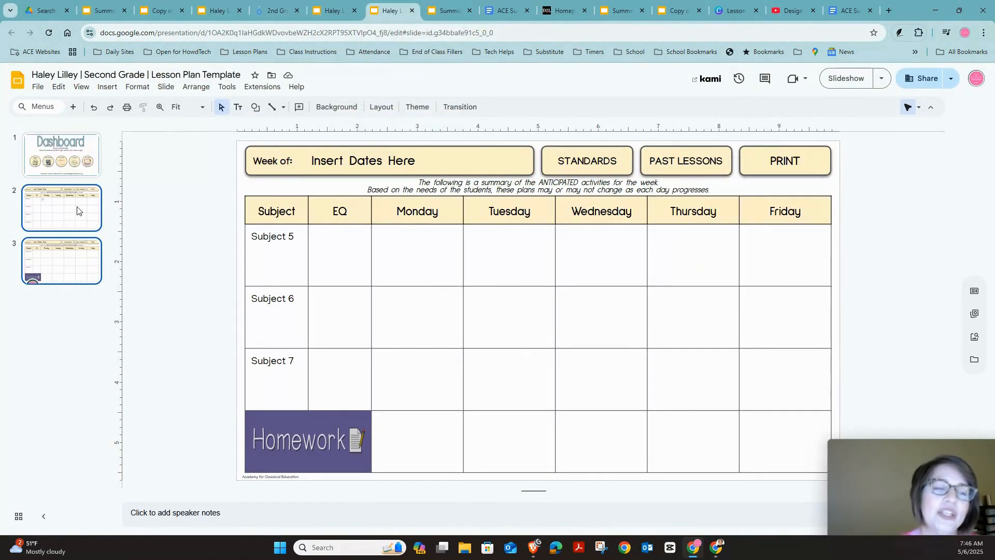